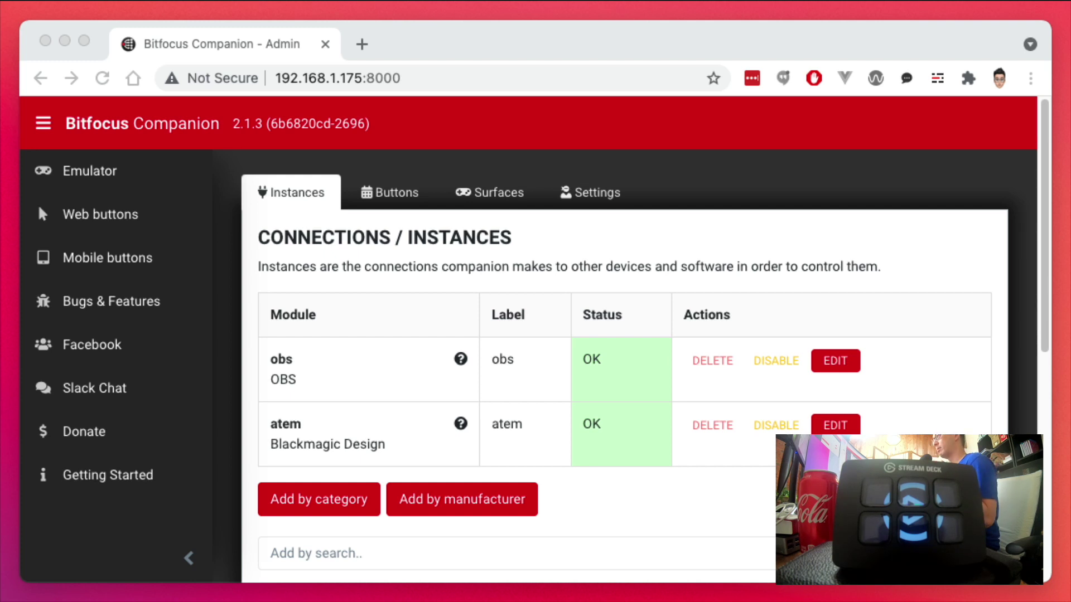
Step: Rescan USB for connected control surfaces in Companion
left_click(816, 194)
left_click(489, 202)
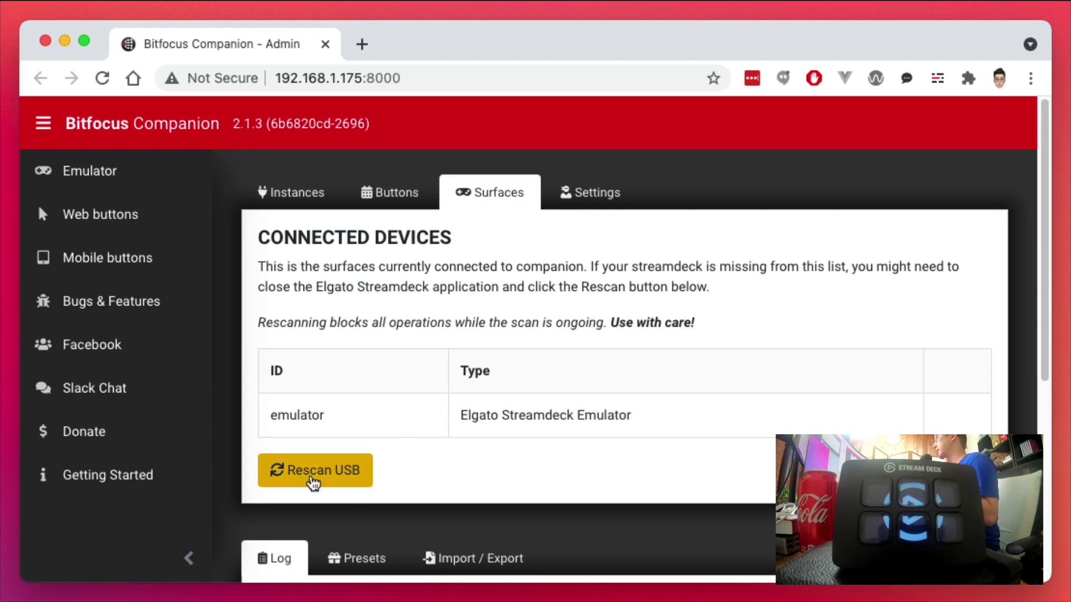
left_click(314, 483)
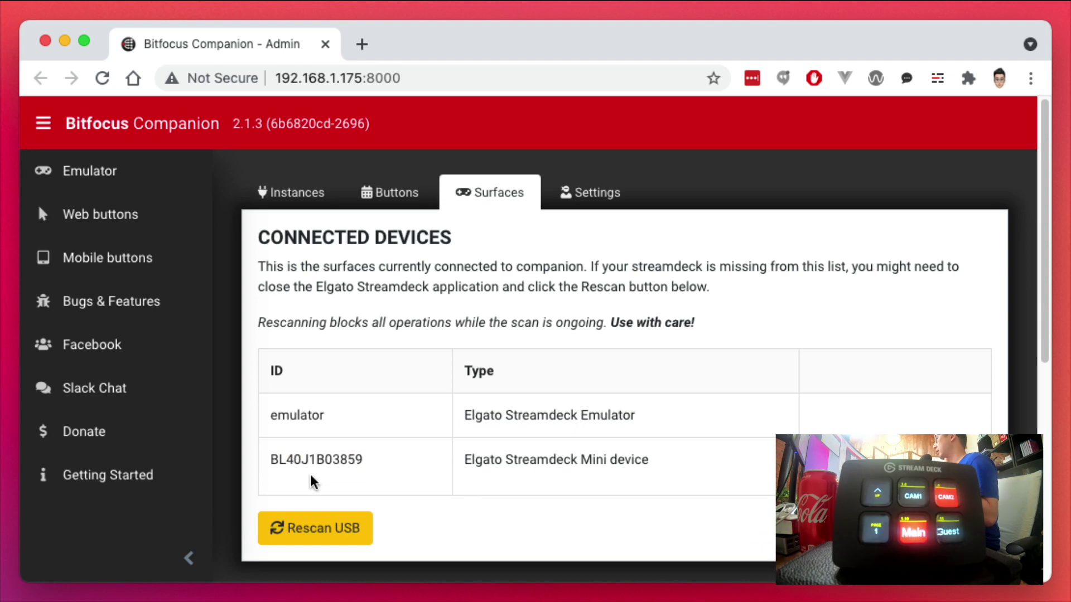
Step: In the button layout of page 1, move the CAM1 button to slot 1.1
left_click(401, 194)
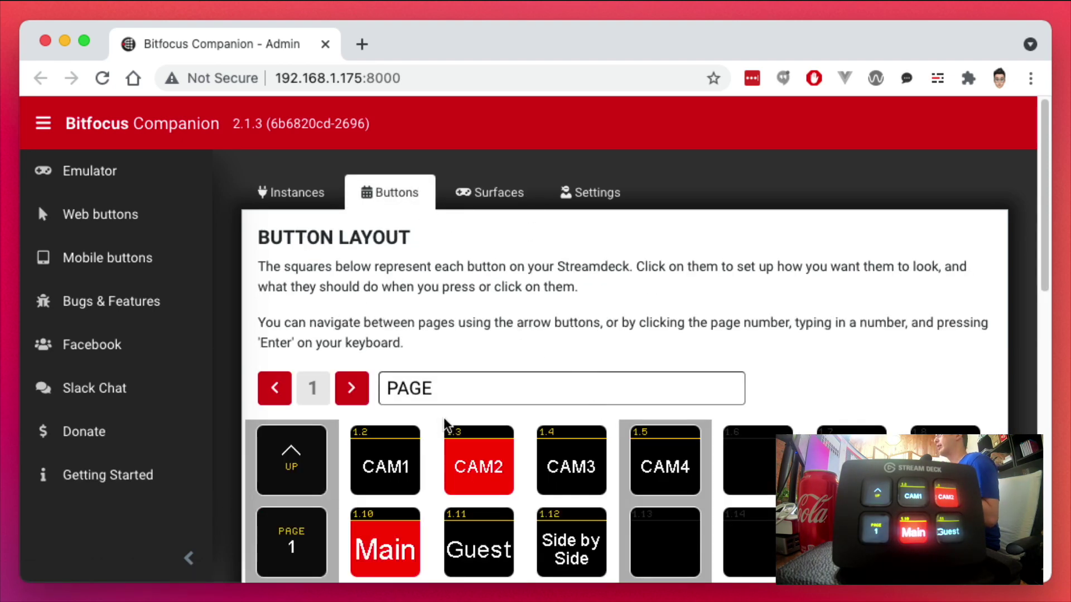
scroll(447, 426, "down", 1)
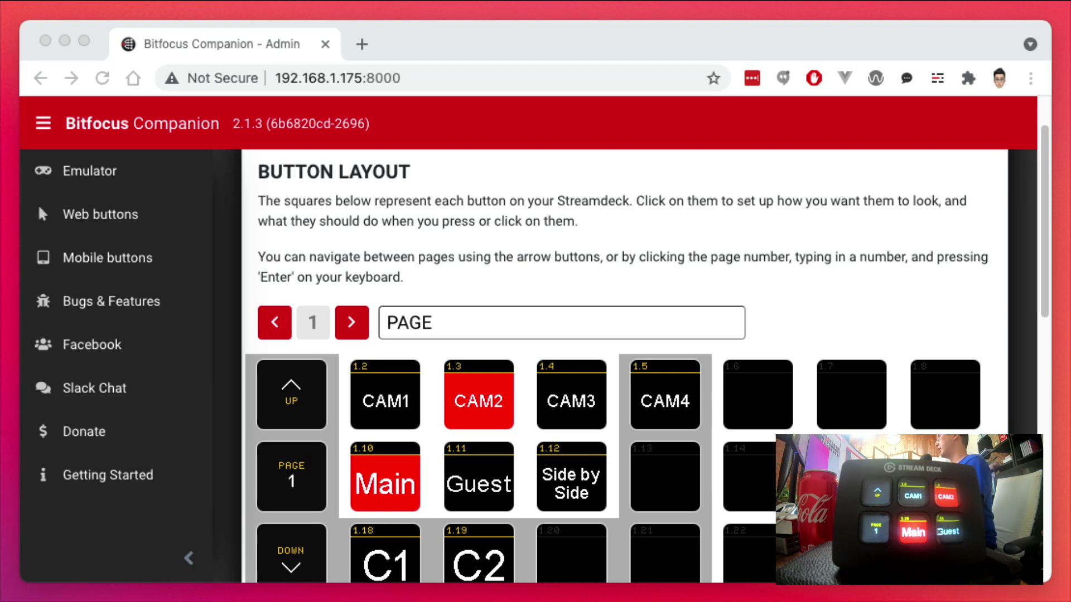
left_click(788, 287)
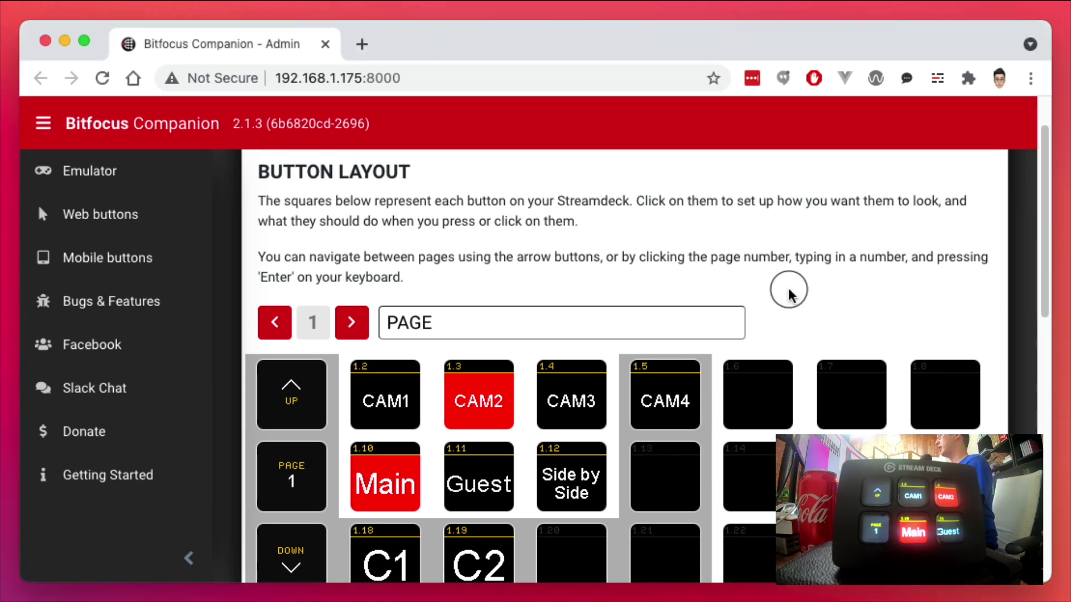
scroll(789, 287, "down", 1)
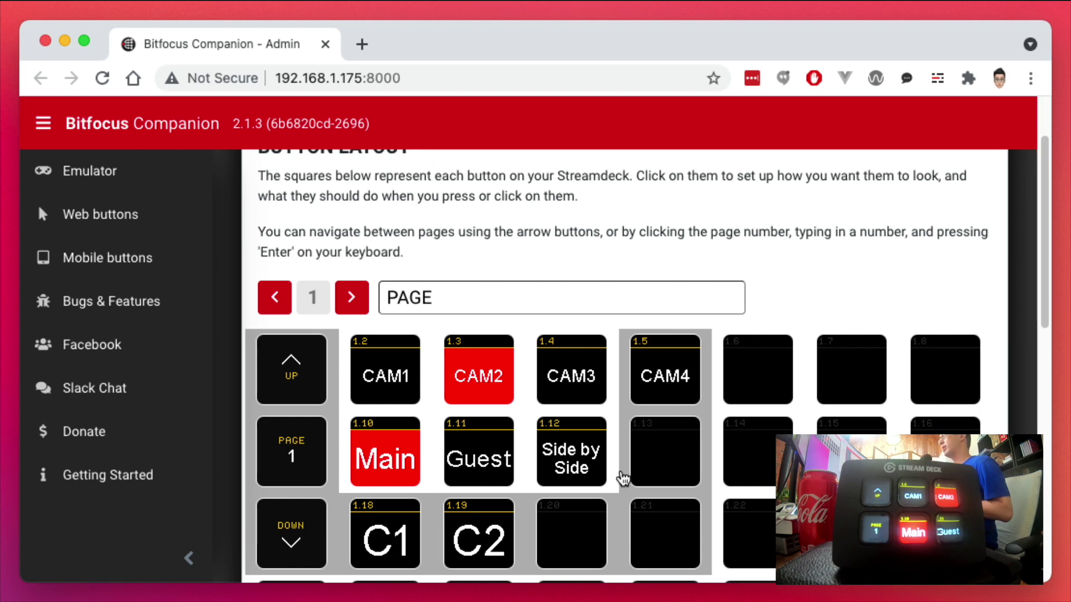
scroll(539, 479, "down", 3)
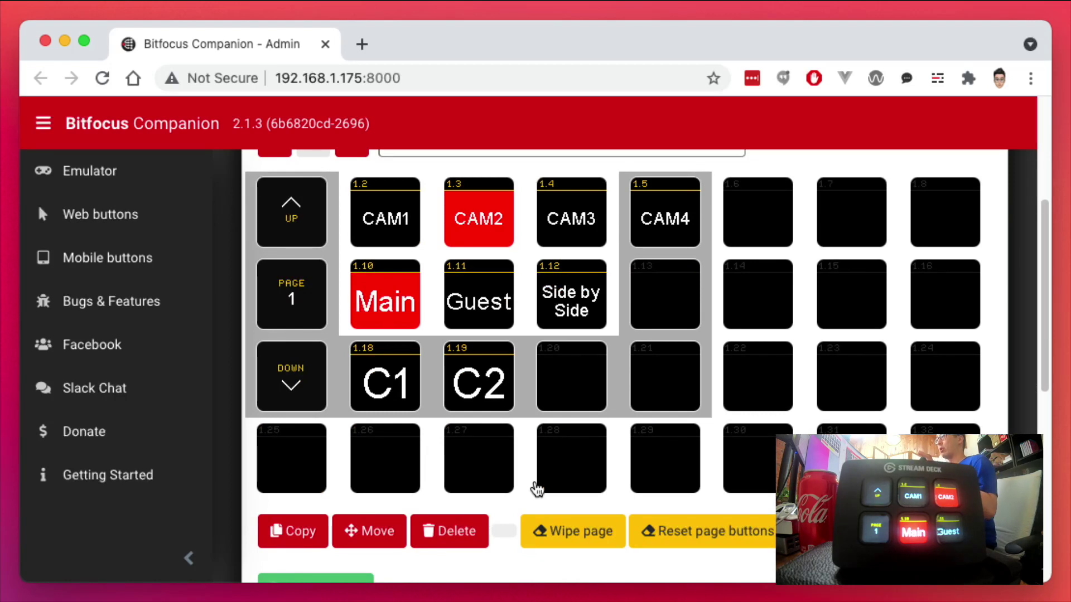
scroll(540, 483, "up", 1)
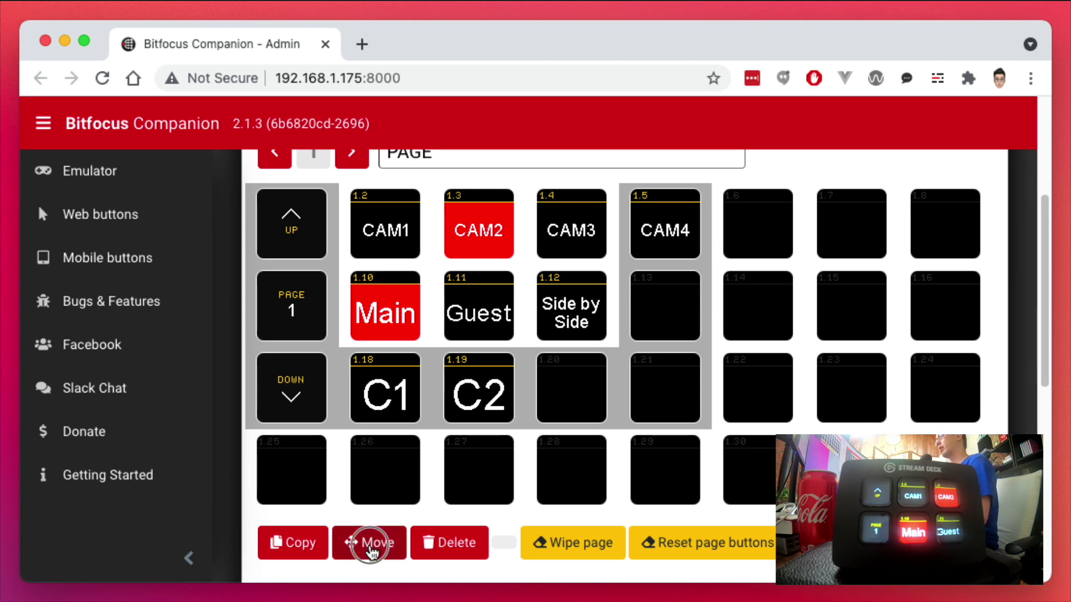
left_click(372, 546)
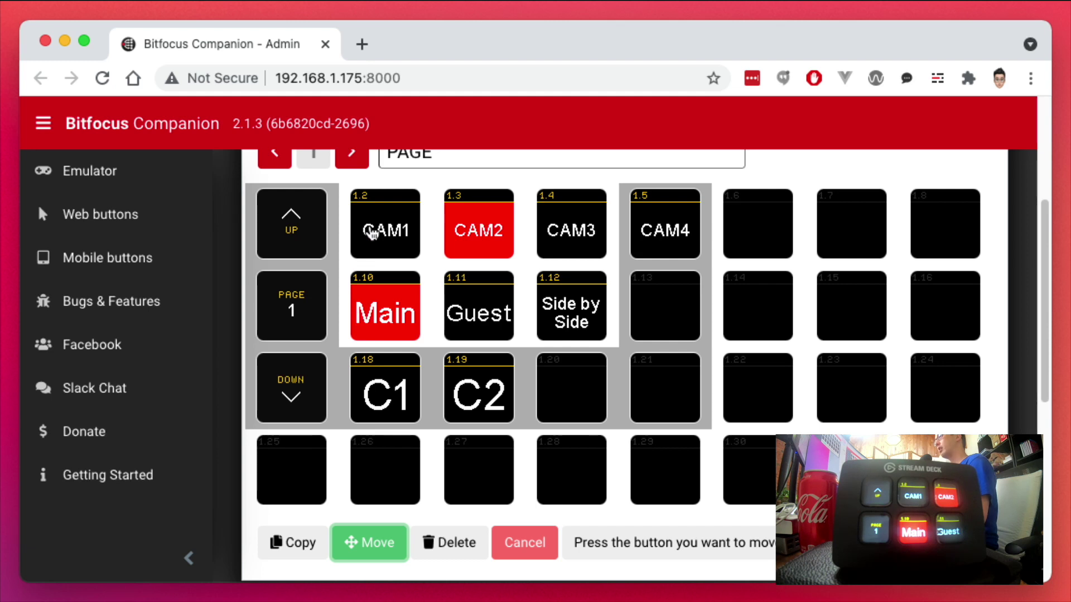
left_click(371, 233)
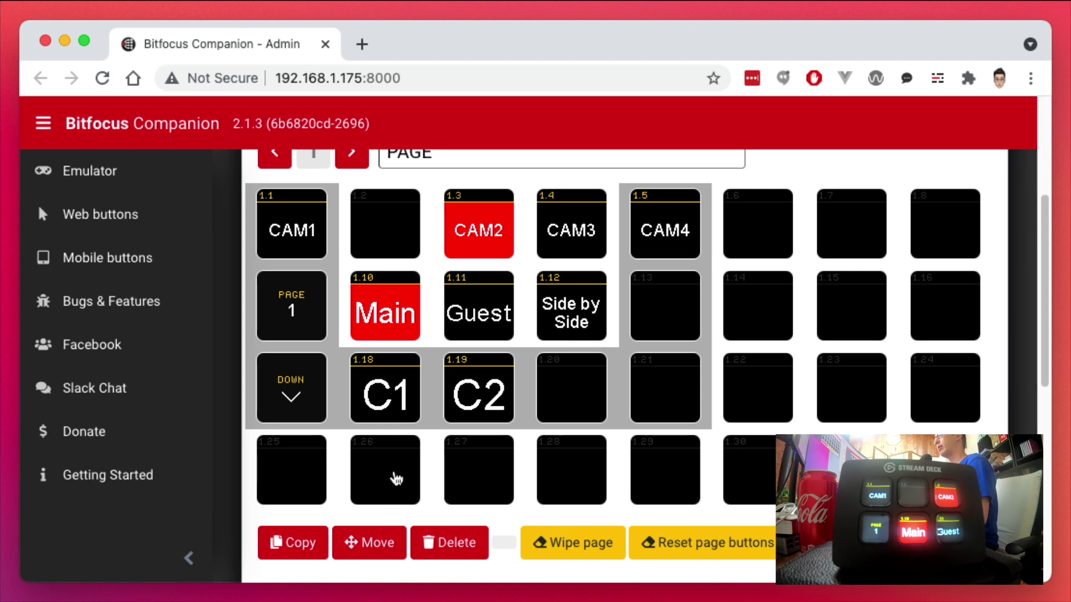
Step: Move the CAM2 button to slot 1.2 and the CAM3 button to slot 1.3
left_click(369, 547)
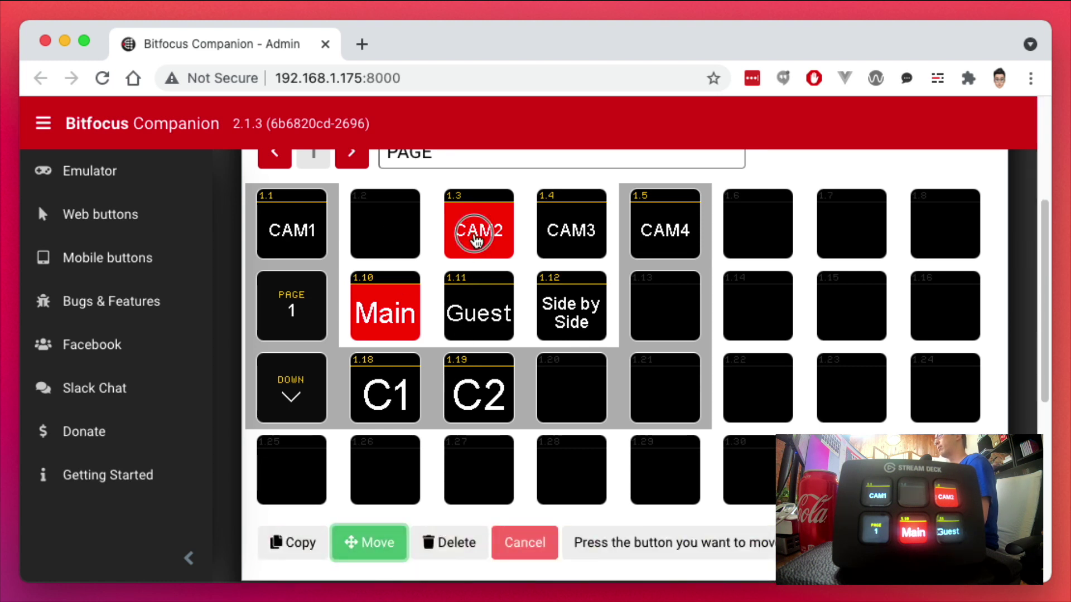
left_click(478, 232)
left_click(393, 222)
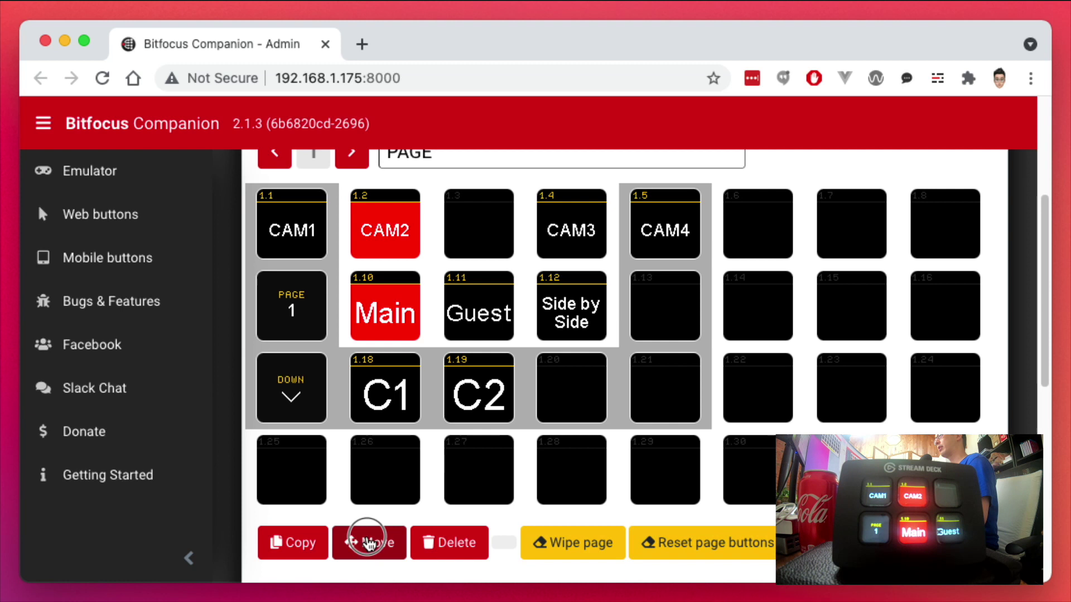
left_click(366, 540)
left_click(566, 230)
left_click(491, 232)
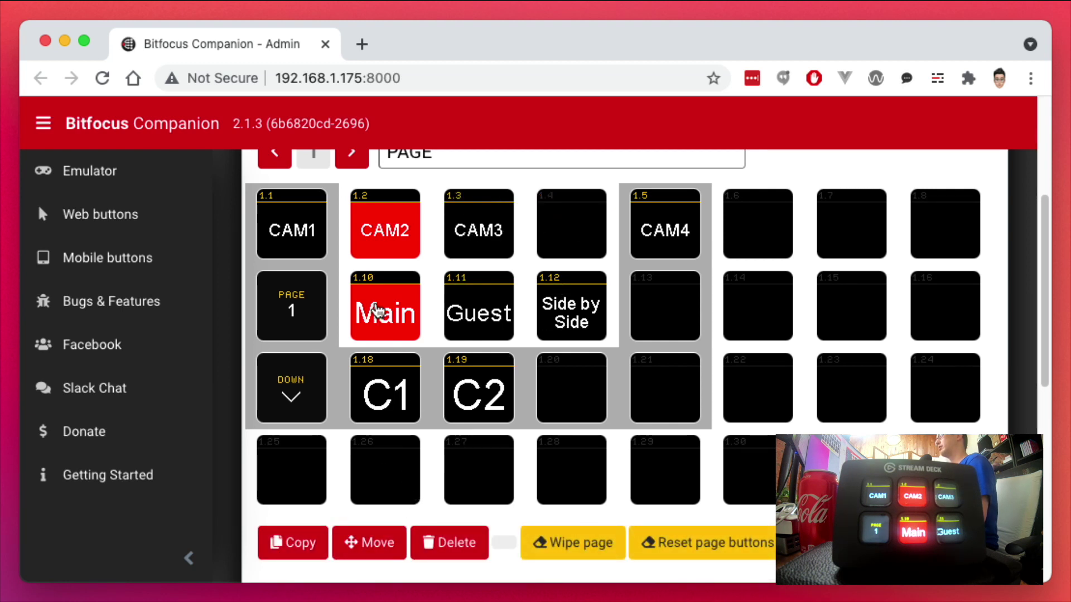
Step: Move the Main, Guest and Side by Side buttons to slots 1.9, 1.10 and 1.11
left_click(354, 542)
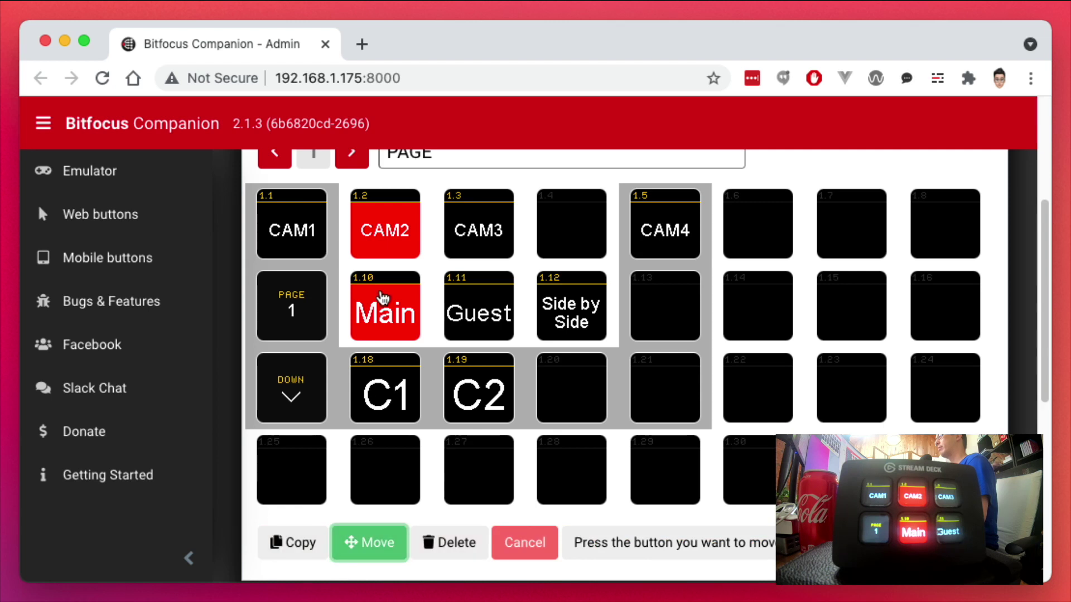
left_click(381, 310)
left_click(324, 307)
left_click(368, 543)
left_click(479, 313)
left_click(385, 306)
left_click(368, 543)
left_click(572, 306)
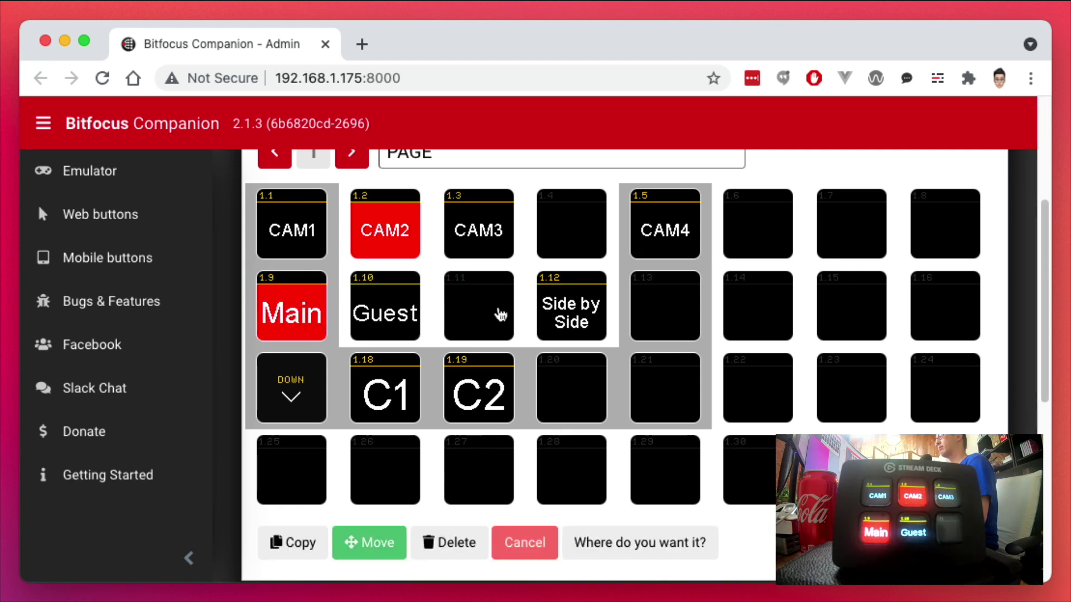
left_click(478, 312)
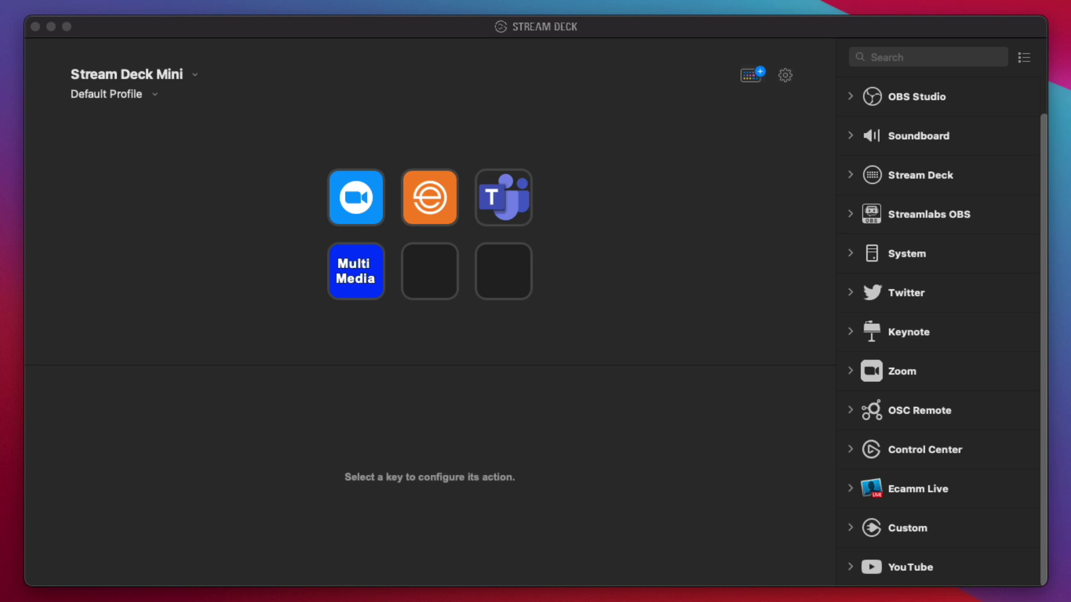
Step: In the Stream Deck app, create a folder titled "Atem" on the empty key beside Multi Media and open it
left_click(500, 368)
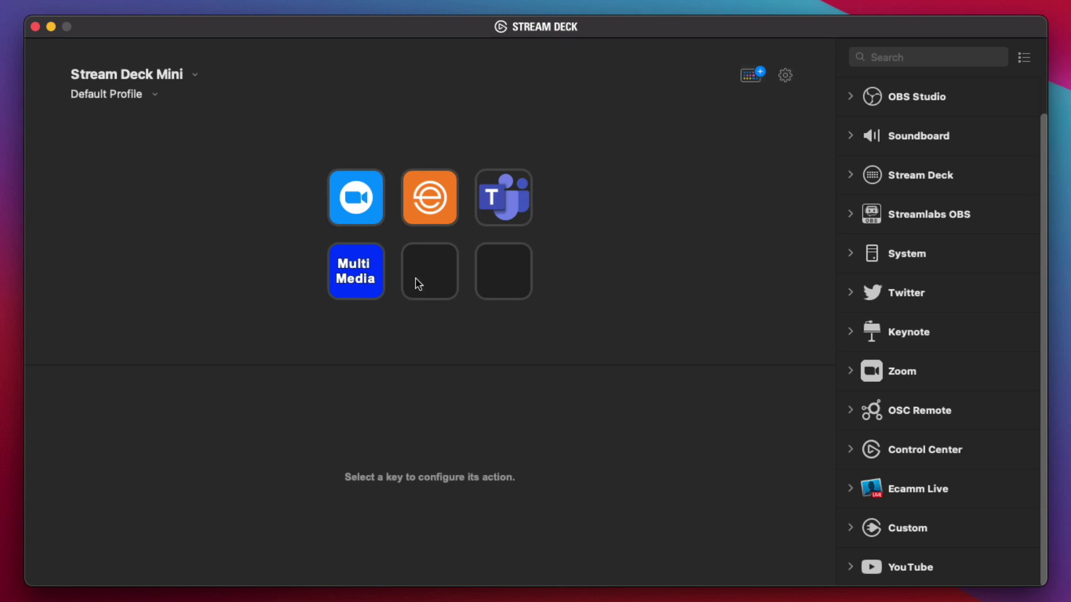
left_click(849, 177)
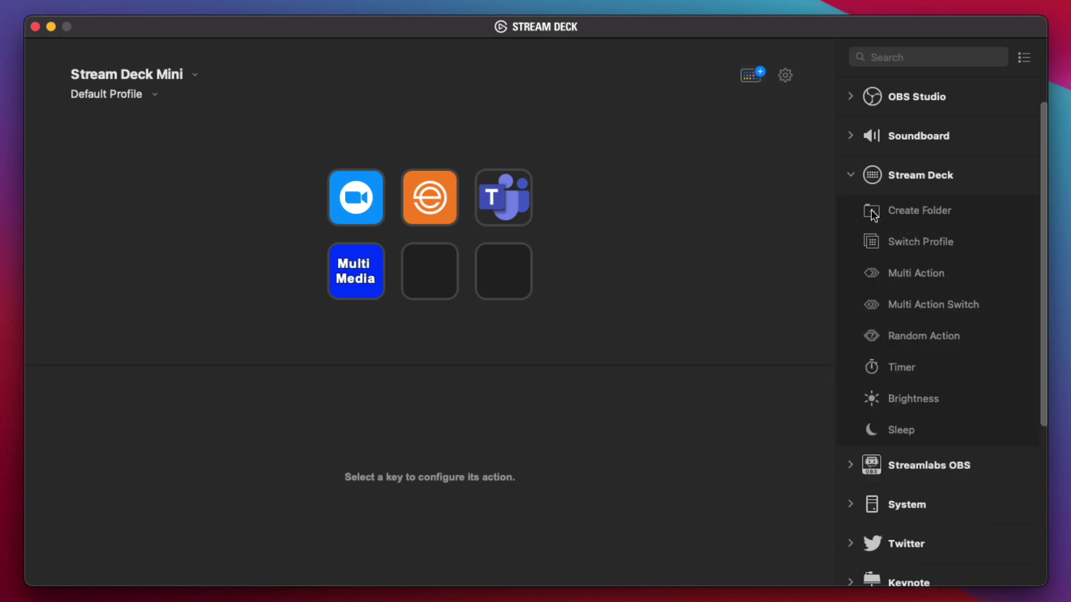
left_click_drag(874, 215, 425, 275)
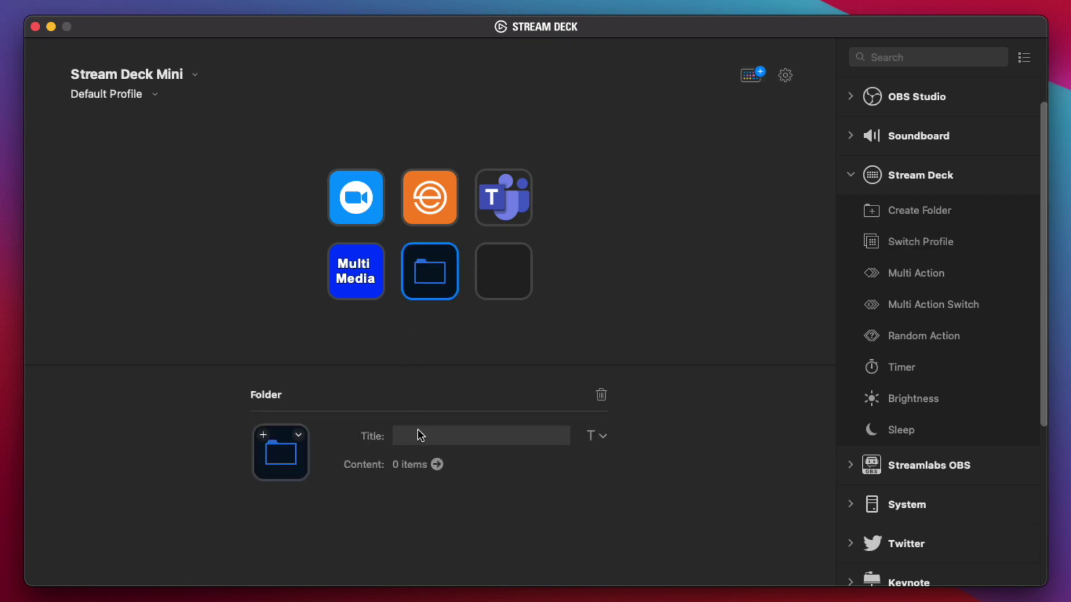
type("Atem")
double_click(441, 269)
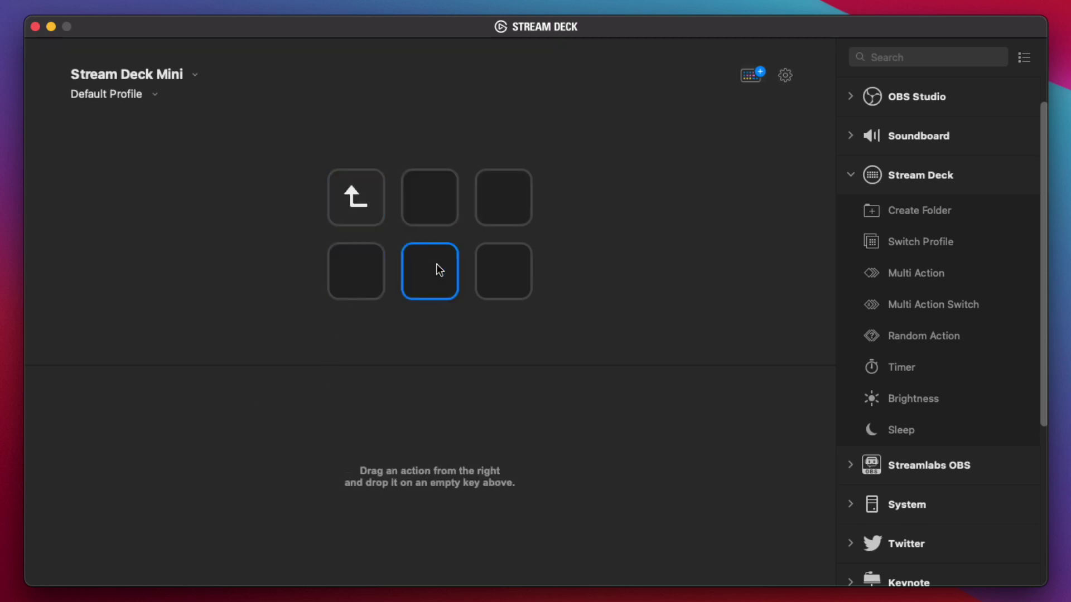
Step: Place a Companion button action on the middle key of the folder's upper row
left_click(429, 187)
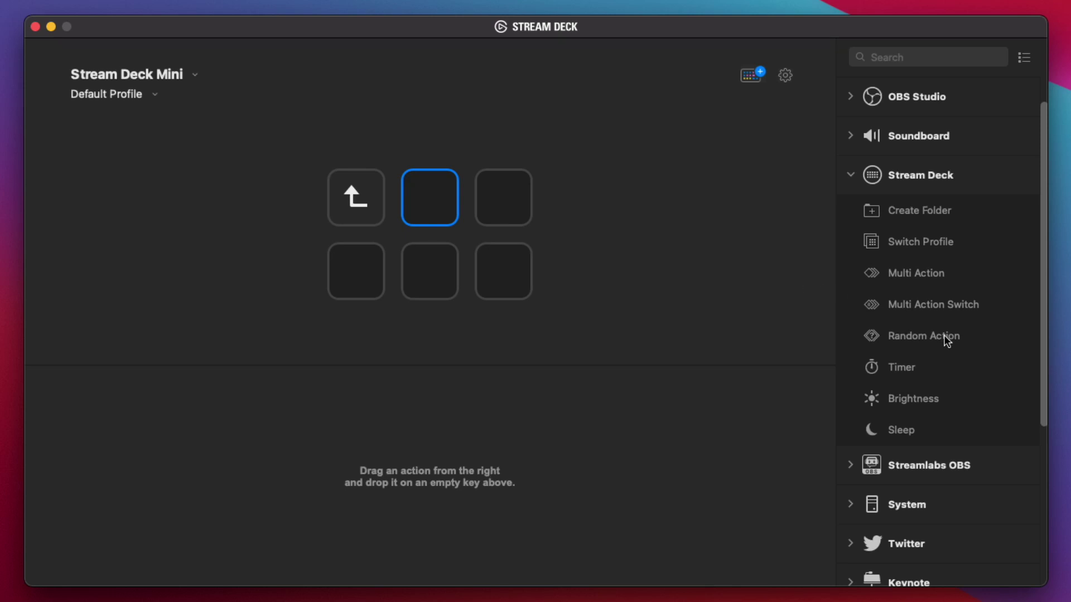
left_click(851, 177)
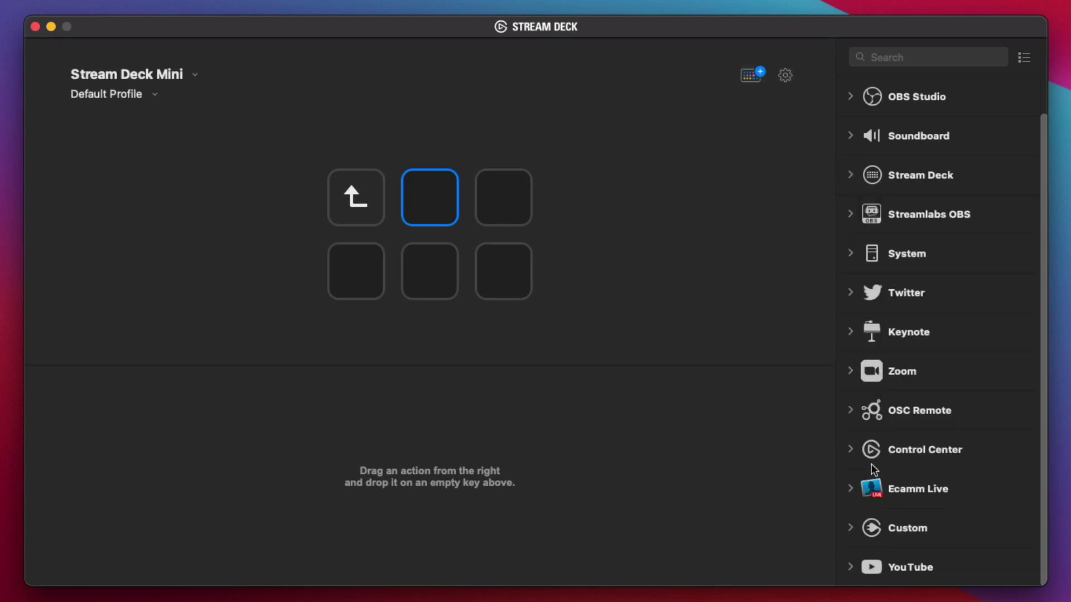
left_click(850, 530)
scroll(911, 331, "down", 1)
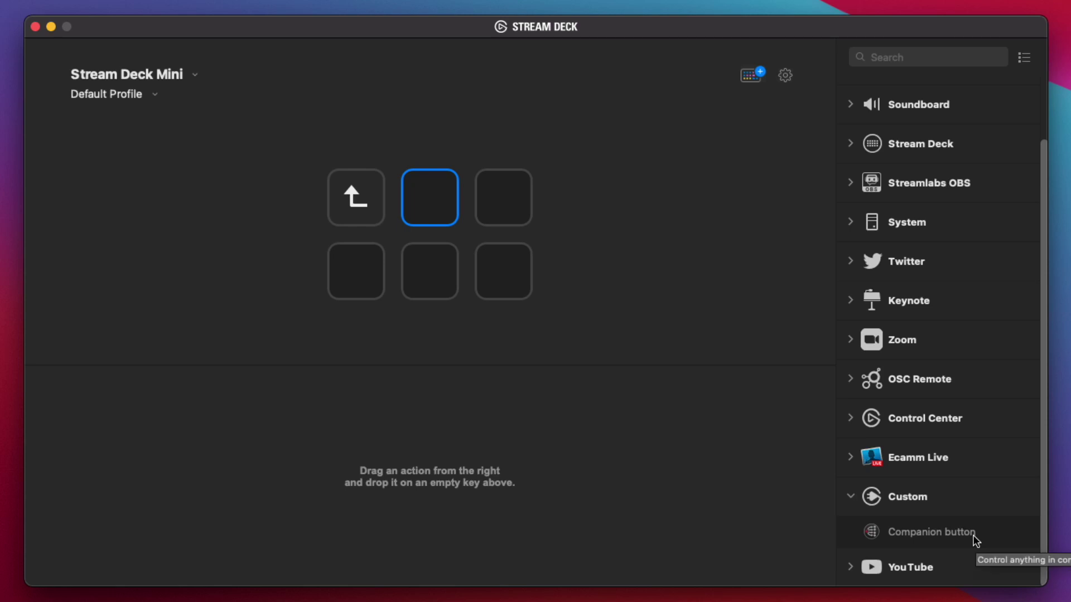
left_click_drag(968, 538, 424, 205)
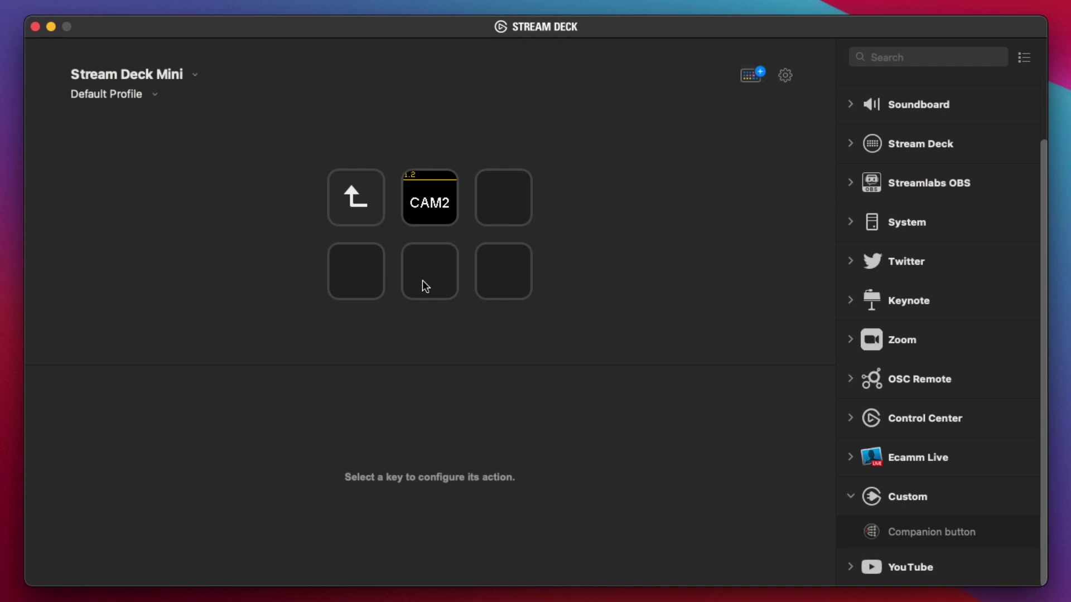
Step: Assign Button x.1 to the CAM2 key in the folder's upper row
key("super+Tab")
left_click(410, 220)
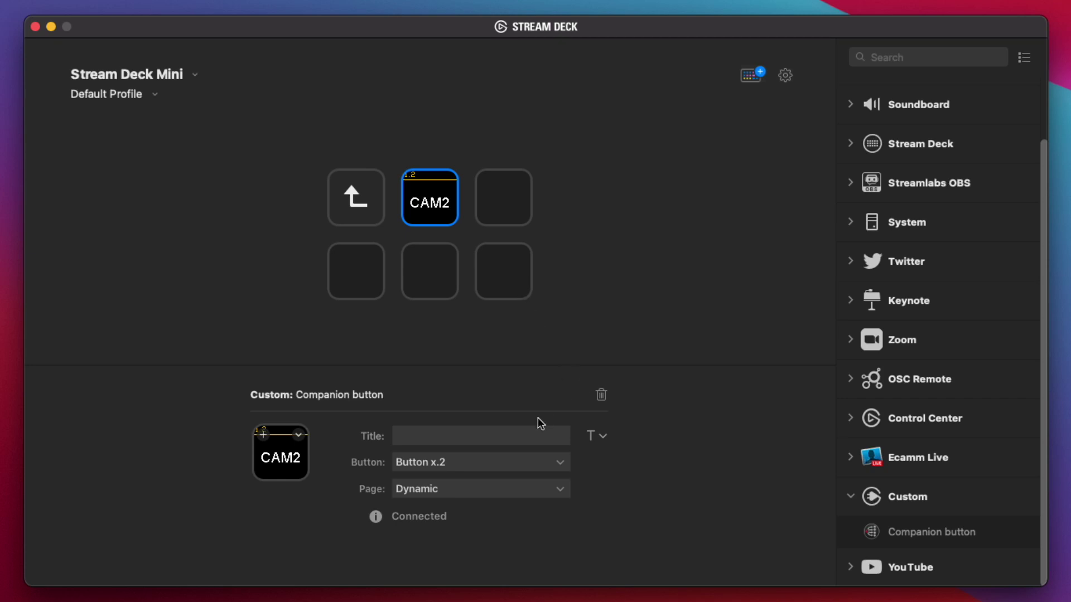
left_click(539, 462)
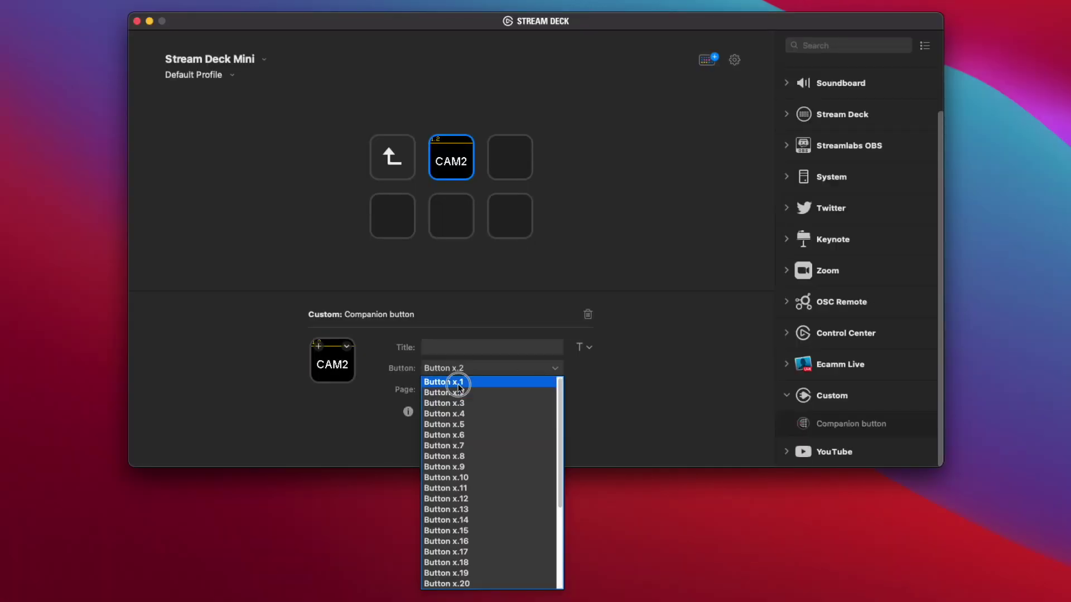
left_click(483, 386)
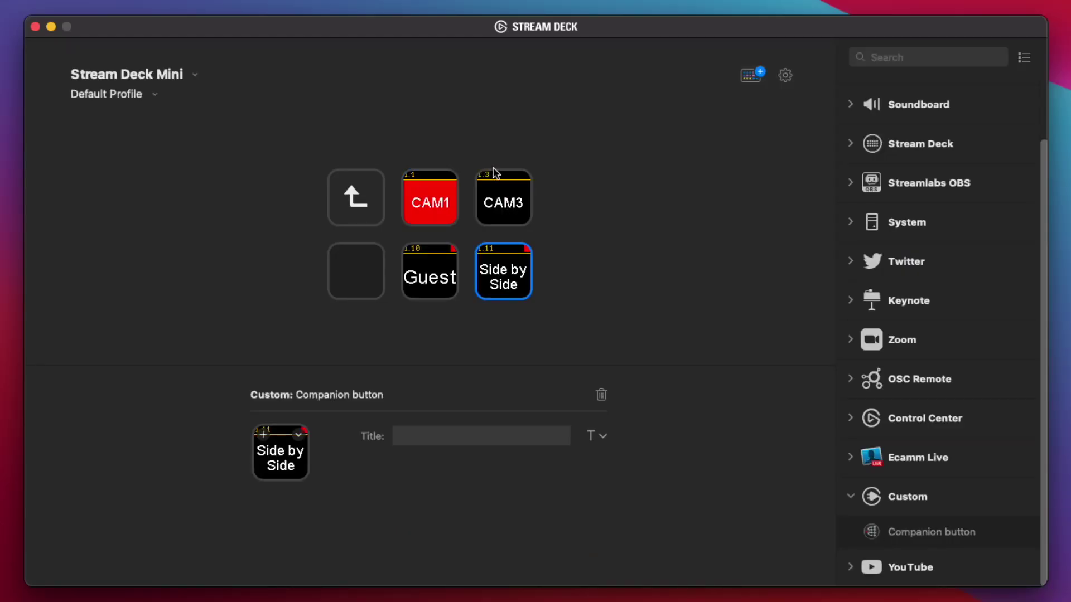
Step: Reassign the CAM3 key to Button x.2, the Guest key to Button x.3 and the Side by Side key to Button x.4
left_click(500, 193)
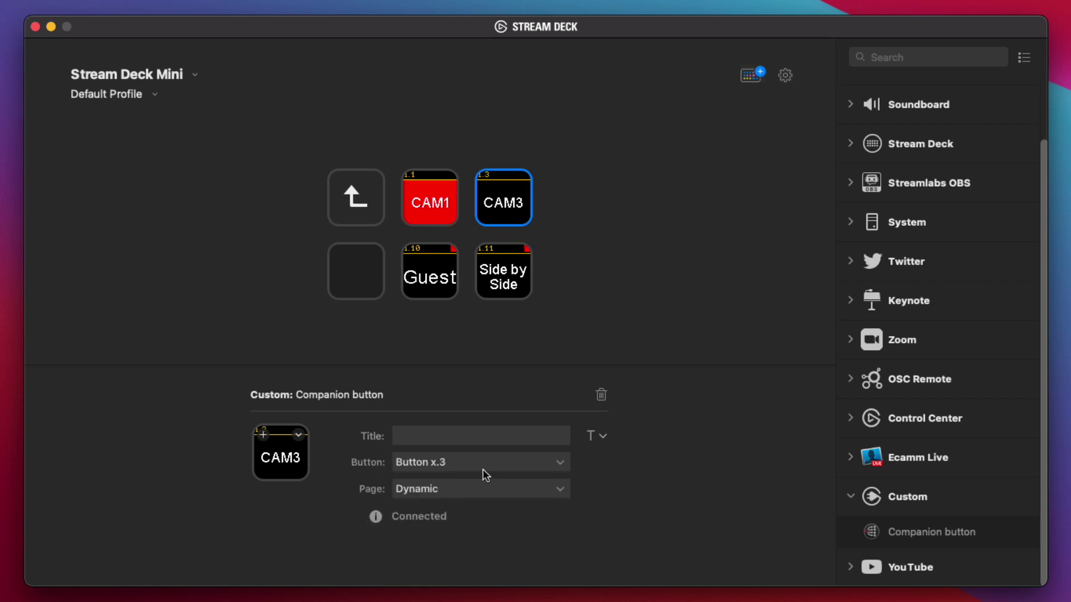
left_click(483, 470)
left_click(475, 481)
left_click(433, 279)
left_click(434, 467)
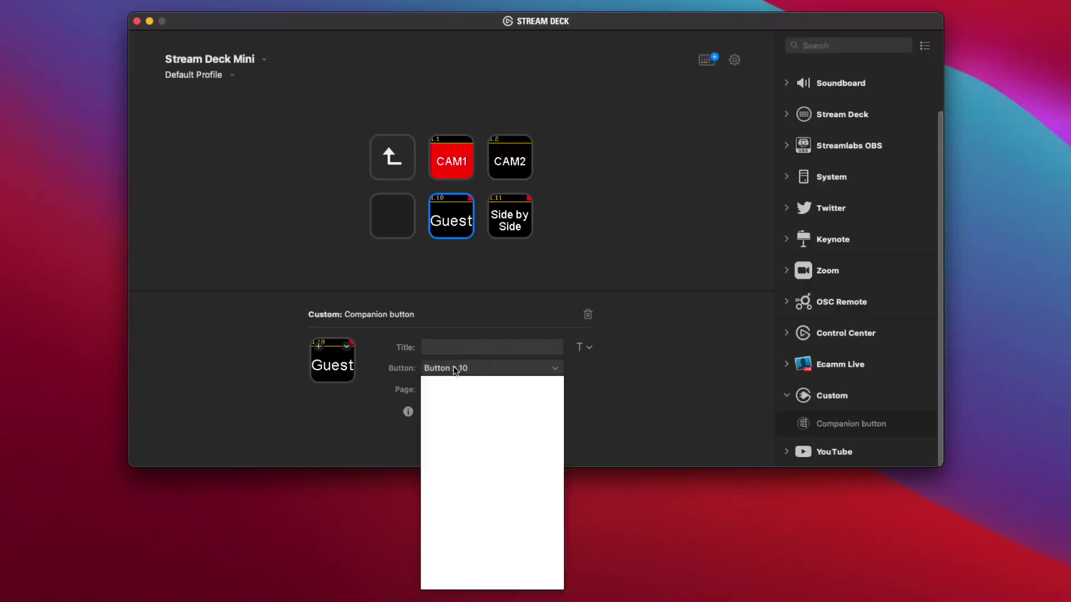
left_click(446, 520)
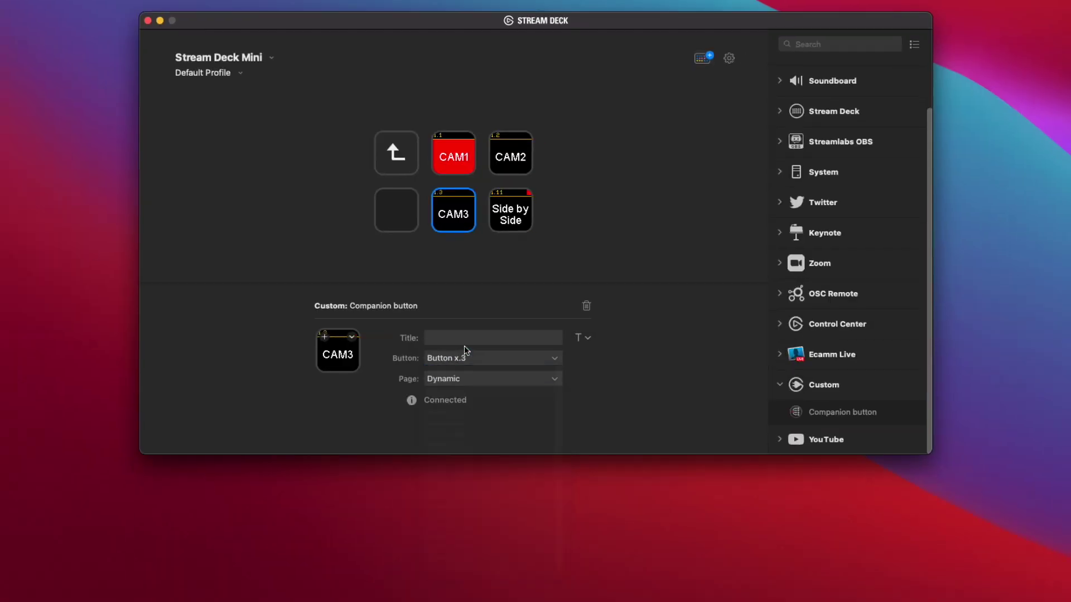
left_click(507, 219)
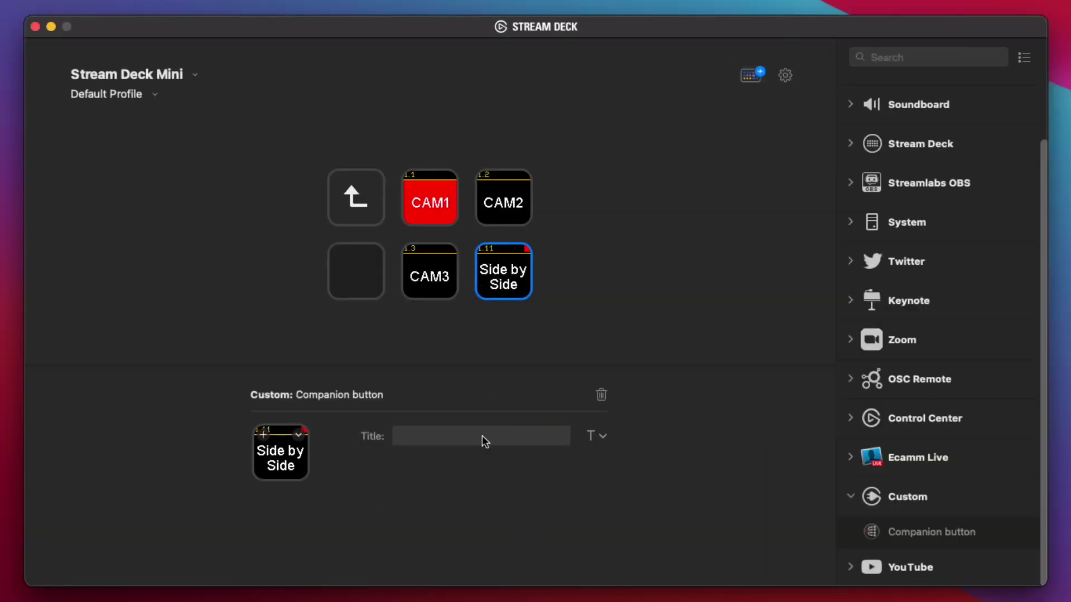
left_click(480, 463)
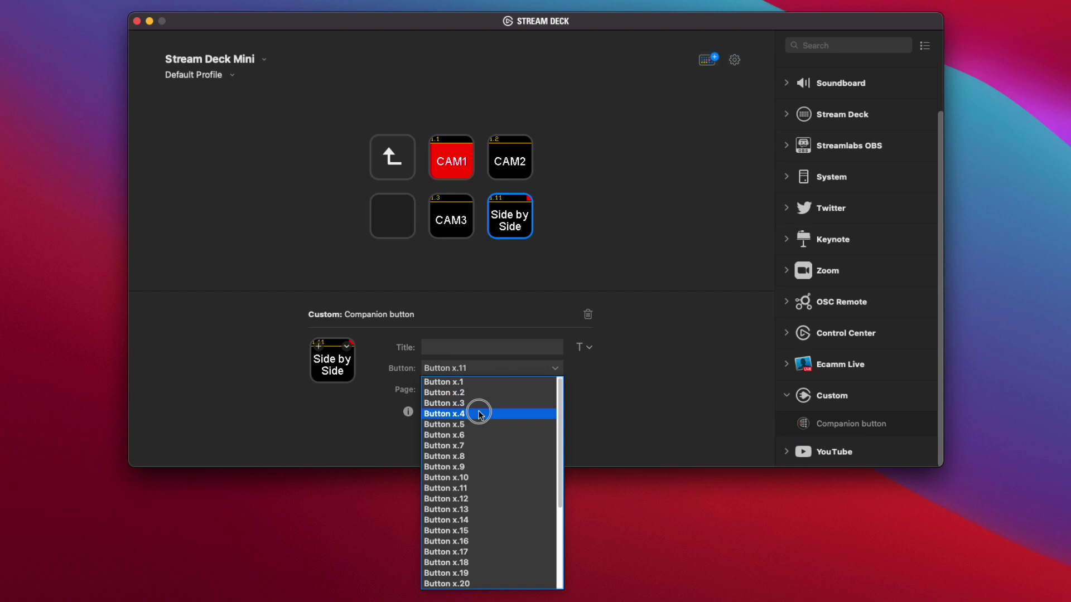
left_click(480, 414)
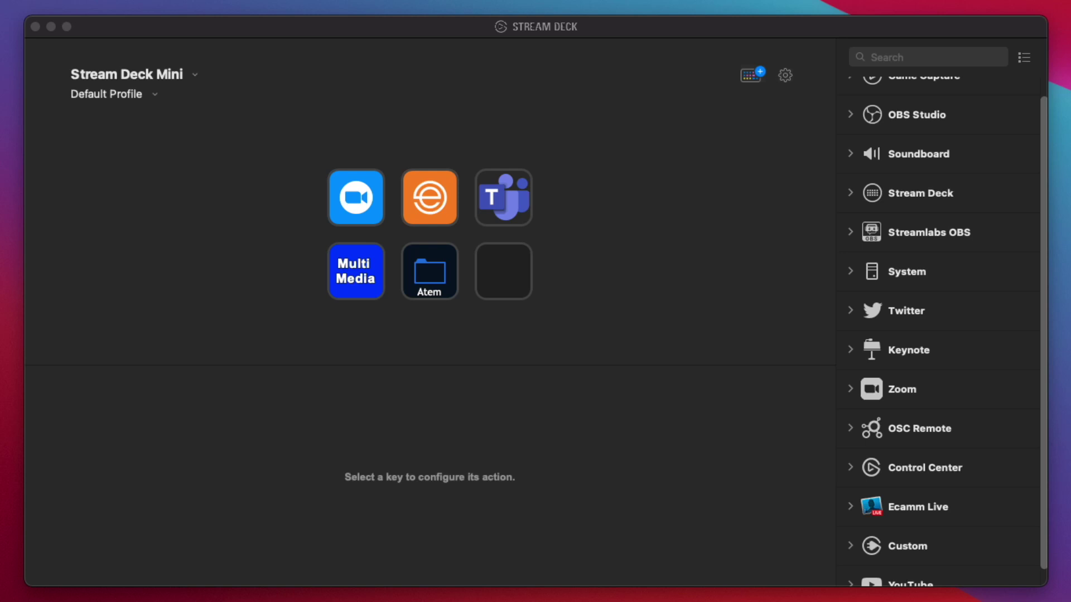
Step: Create a folder titled "Combo" on the empty key beside the Atem folder and open it
scroll(942, 329, "up", 2)
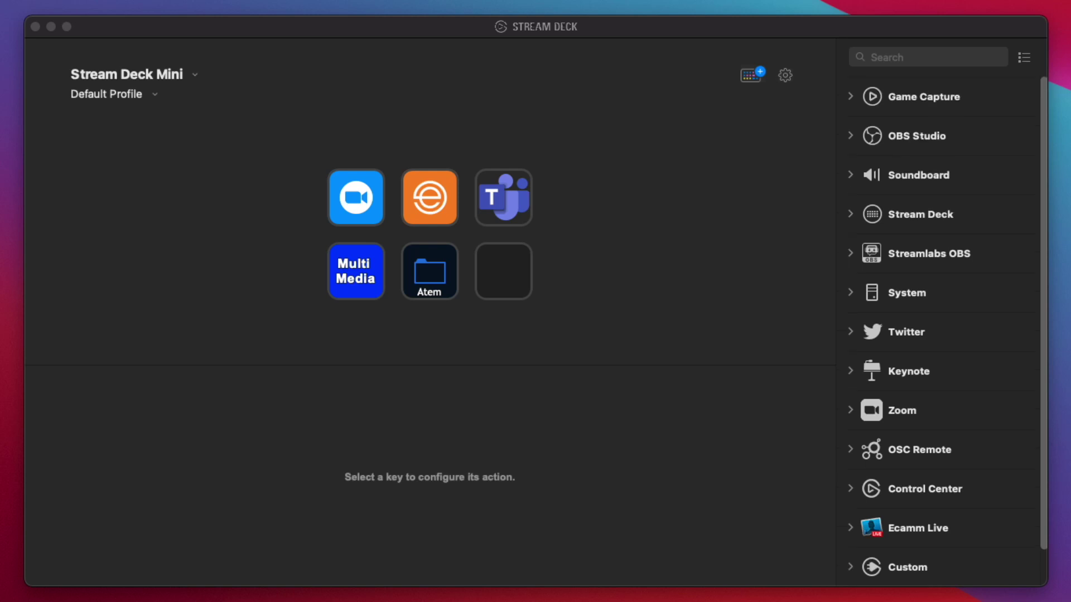
left_click(848, 214)
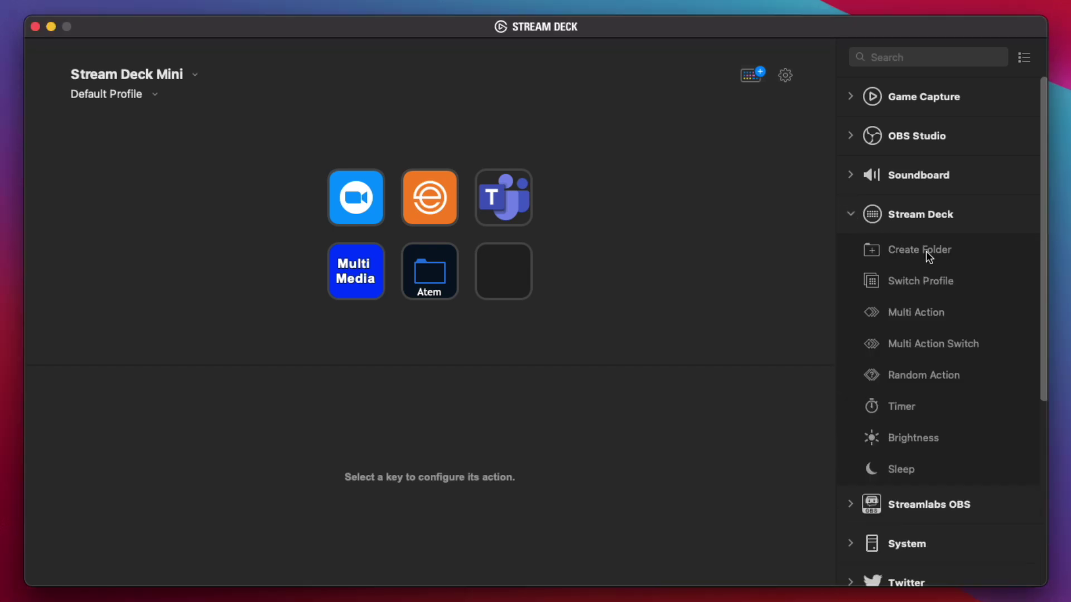
left_click_drag(926, 251, 508, 278)
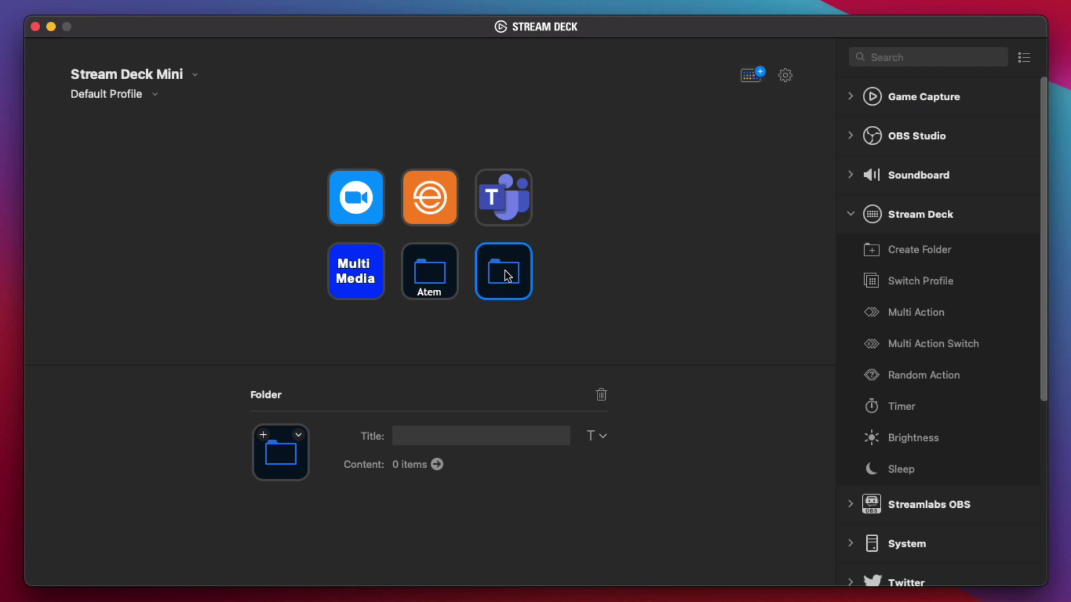
left_click(438, 436)
type("Combo")
left_click(577, 277)
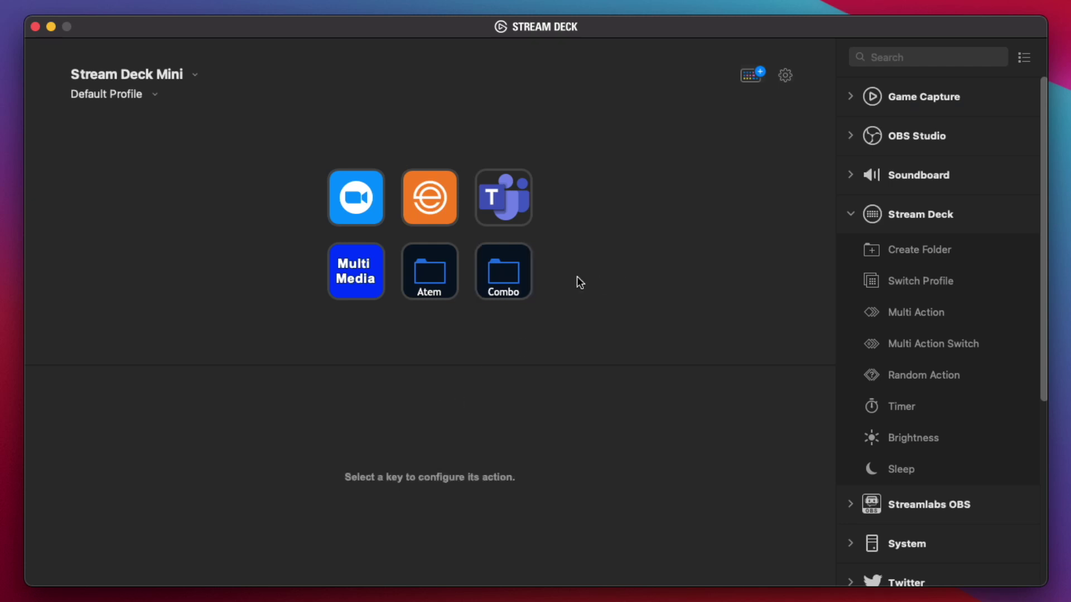
double_click(511, 273)
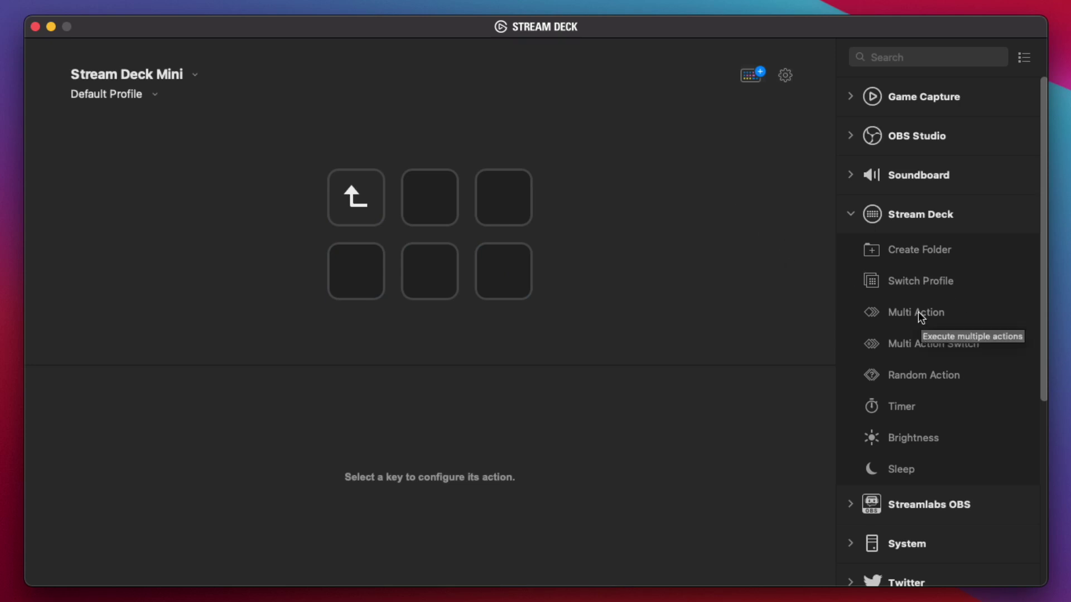
Step: Place a Multi Action titled "C1" on the upper row's middle key and add a Companion button action set to page 1
left_click_drag(918, 311, 446, 214)
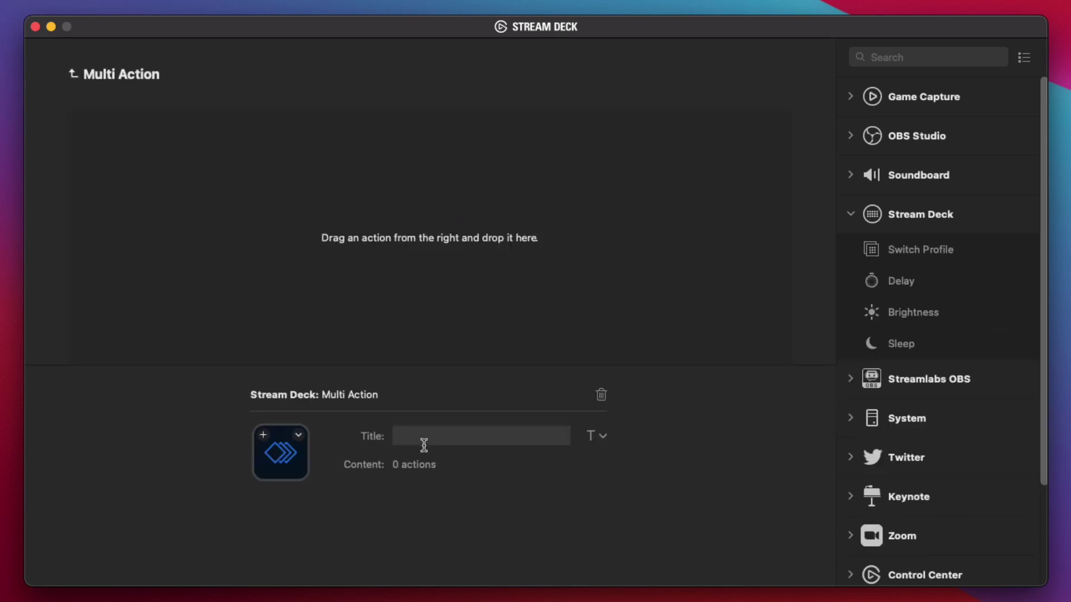
type("C1")
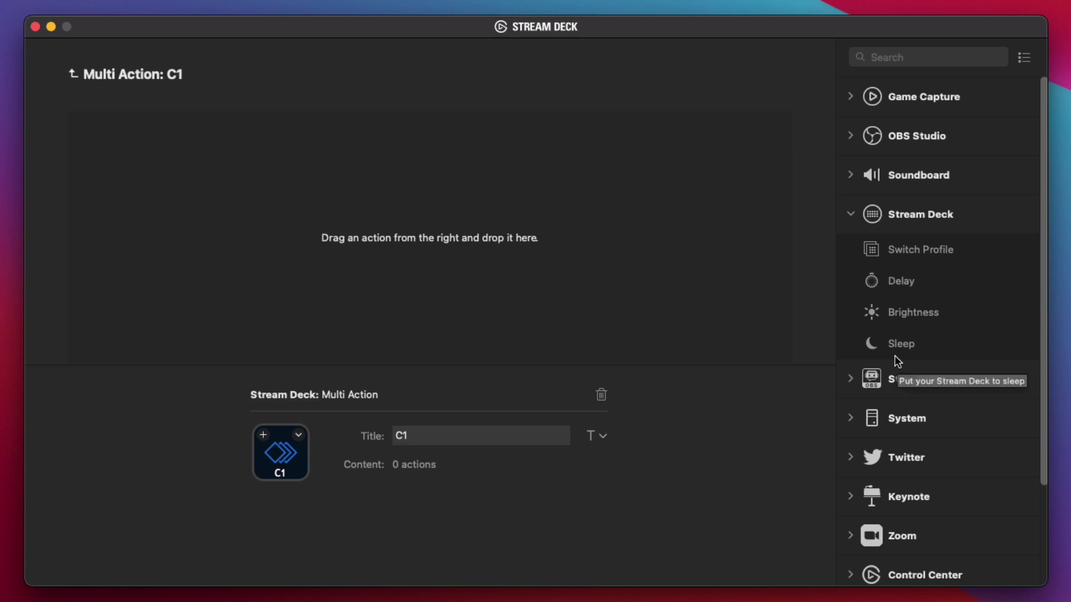
scroll(895, 356, "down", 3)
left_click(896, 527)
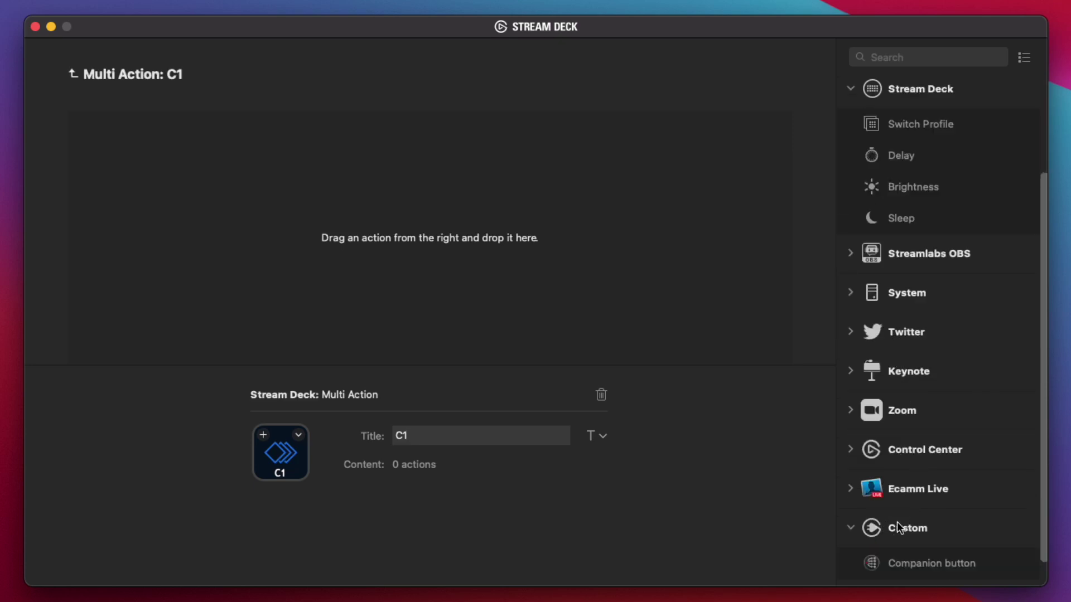
scroll(897, 521, "down", 2)
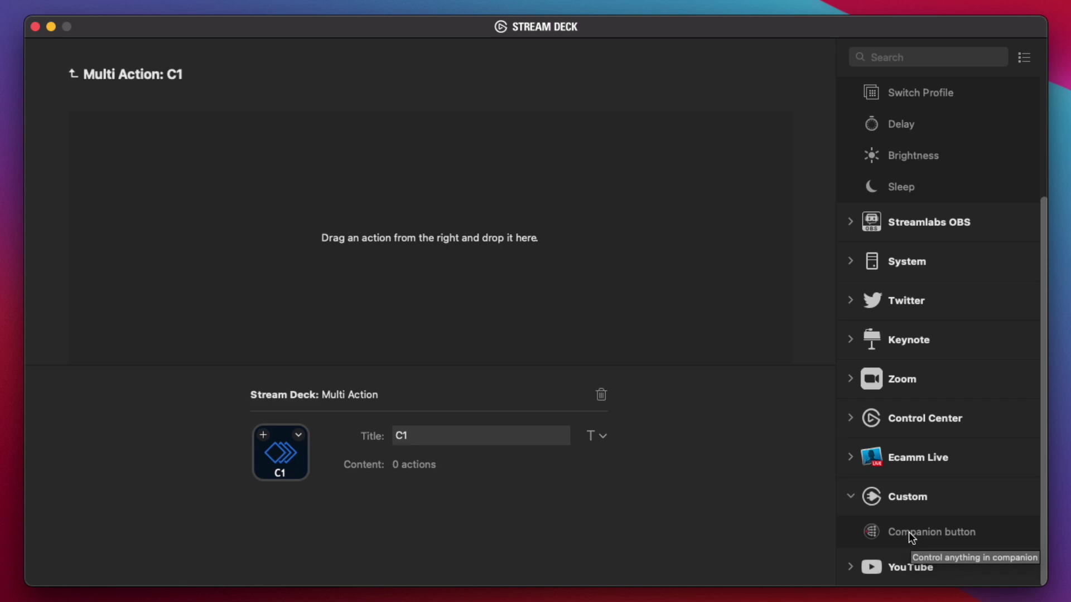
left_click_drag(909, 533, 204, 142)
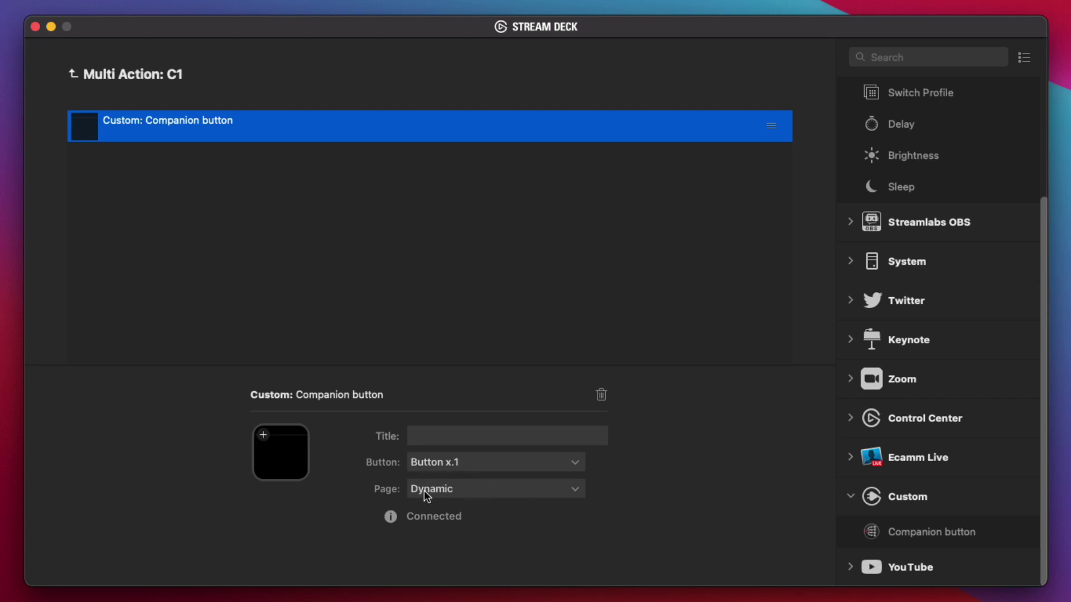
left_click(456, 492)
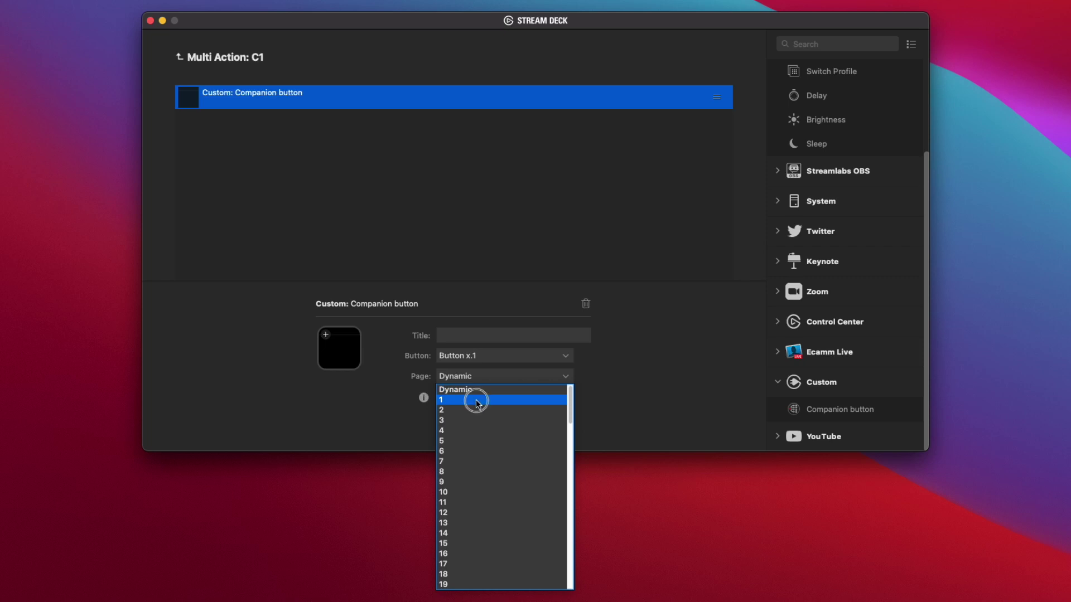
left_click(477, 401)
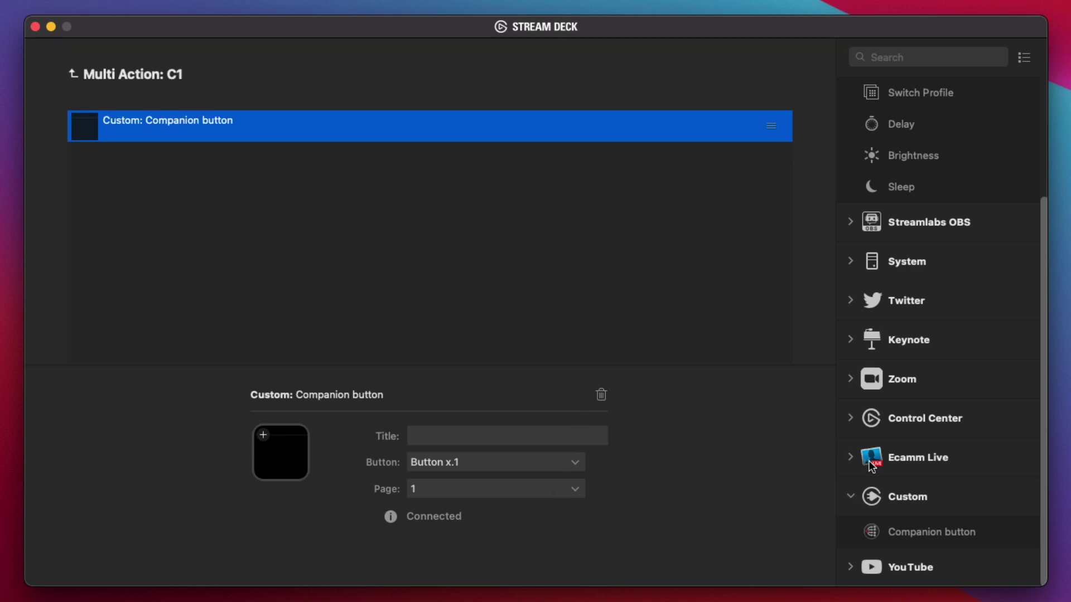
Step: Add an Ecamm Live Run Scene action to the C1 multi action, choose its scene, and return to the Combo folder
left_click(851, 459)
scroll(935, 474, "down", 5)
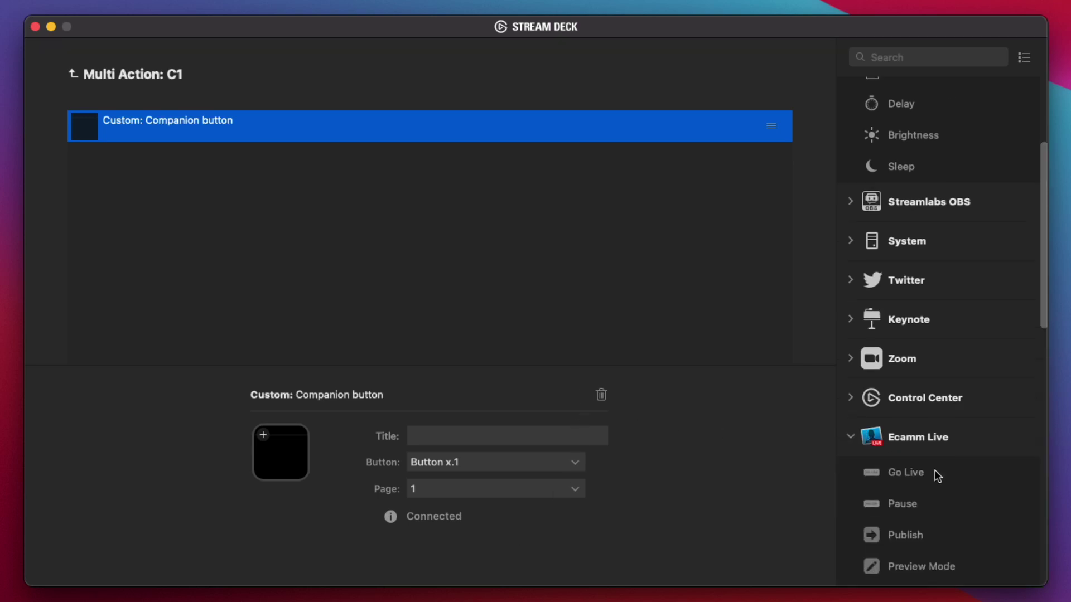
scroll(935, 475, "down", 2)
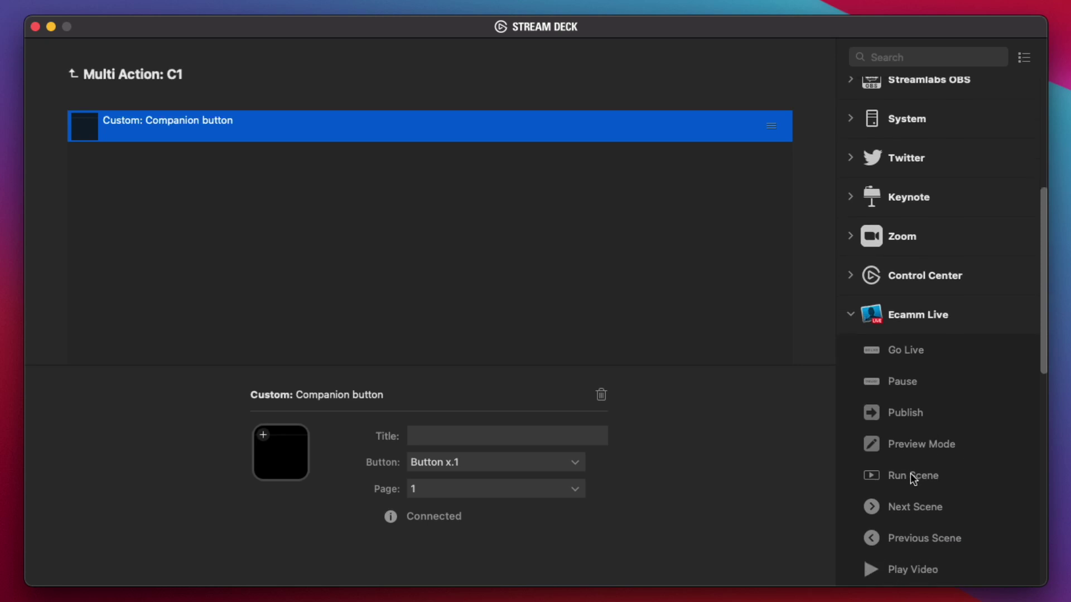
left_click_drag(913, 476, 411, 327)
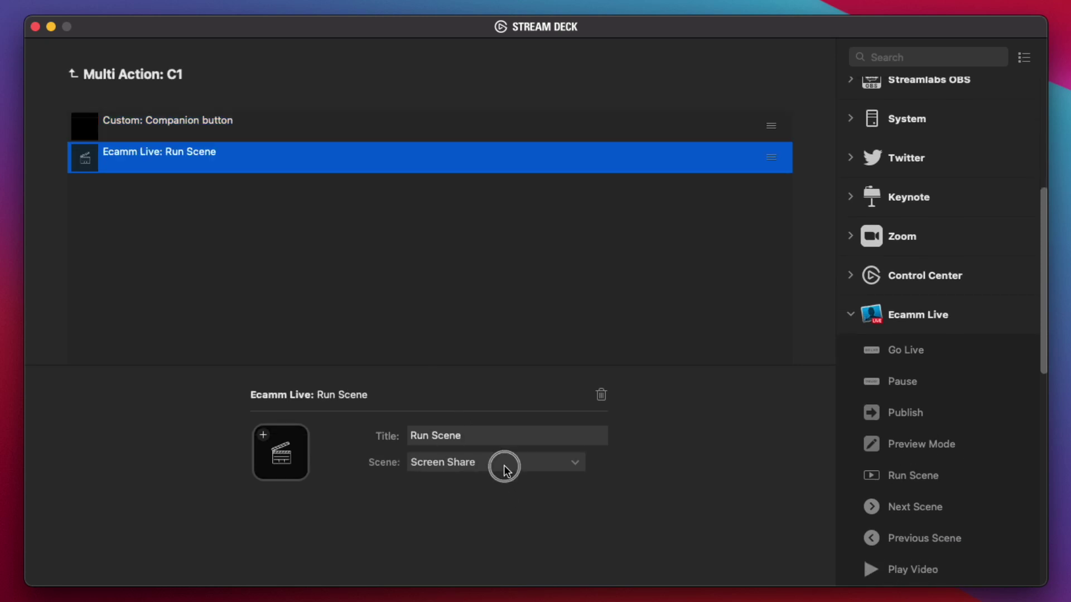
left_click(504, 466)
left_click(480, 495)
left_click(74, 74)
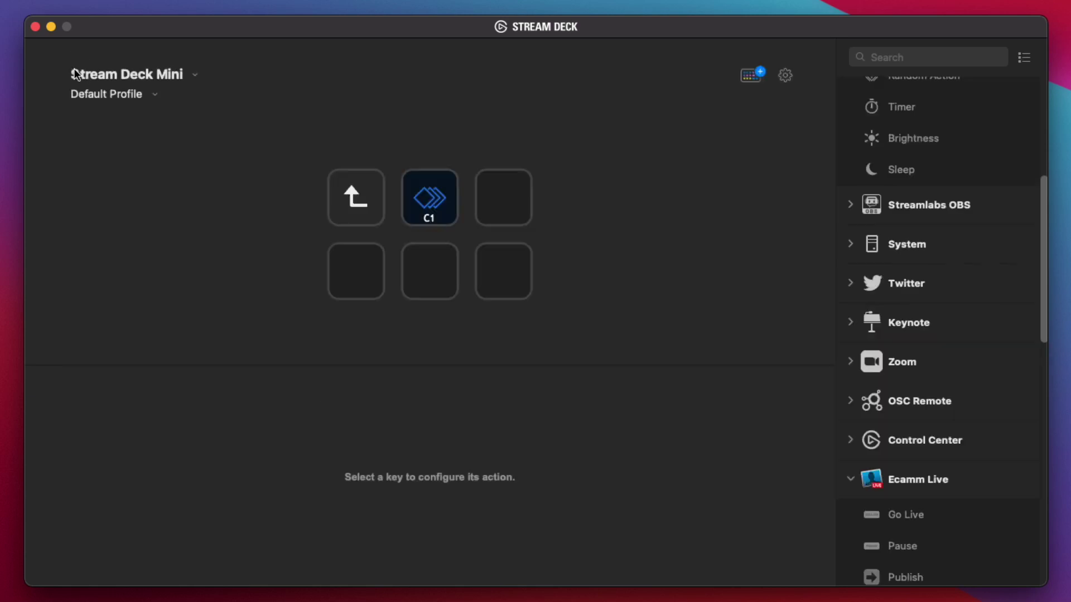
Step: Place a Multi Action titled "C2" on the empty key beside C1
left_click(497, 198)
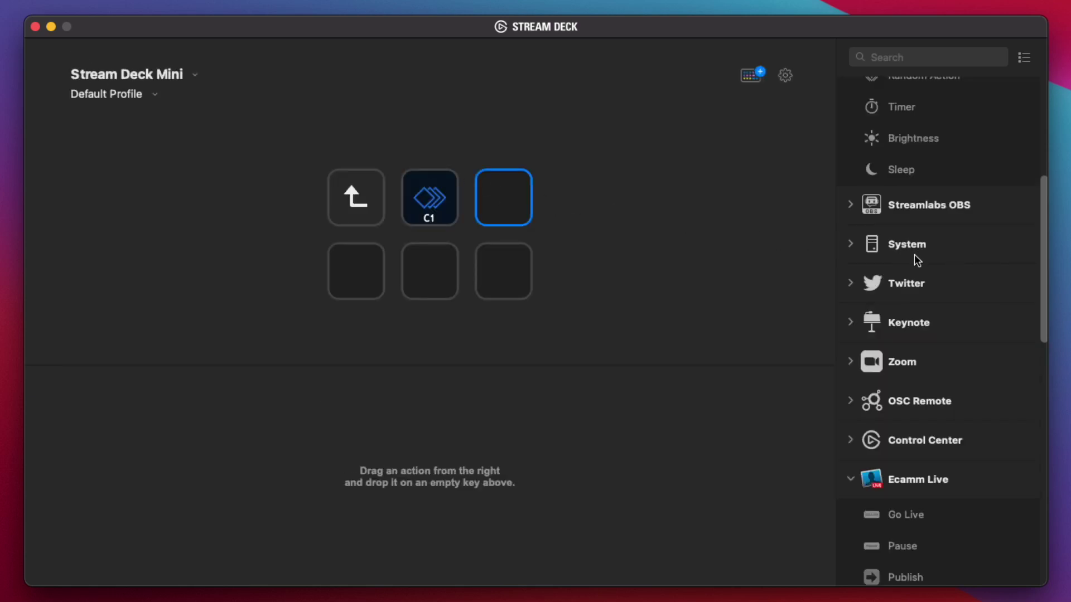
scroll(915, 254, "up", 5)
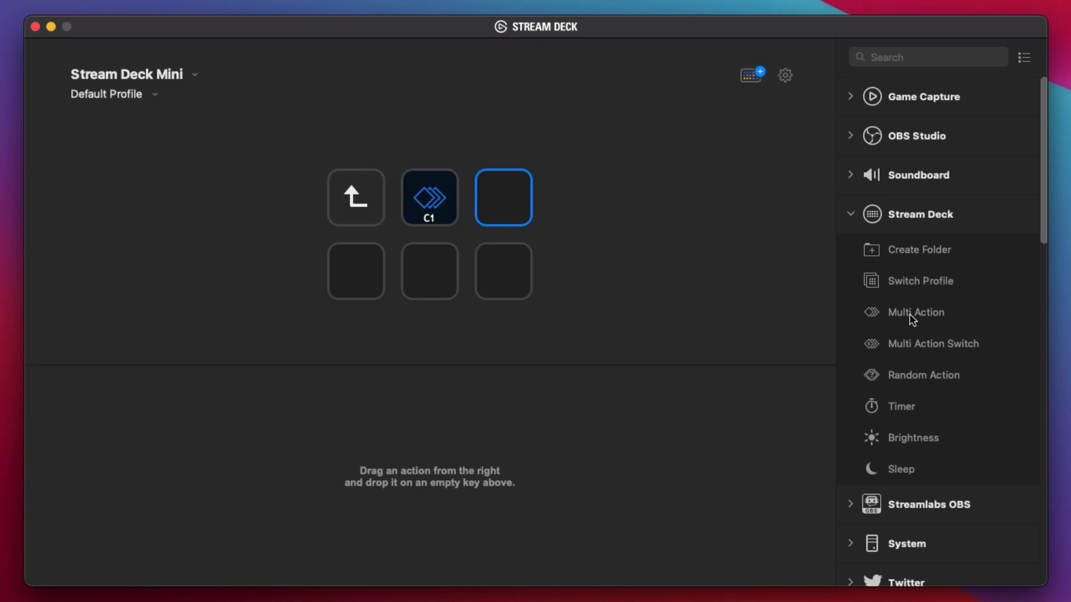
left_click_drag(912, 319, 497, 208)
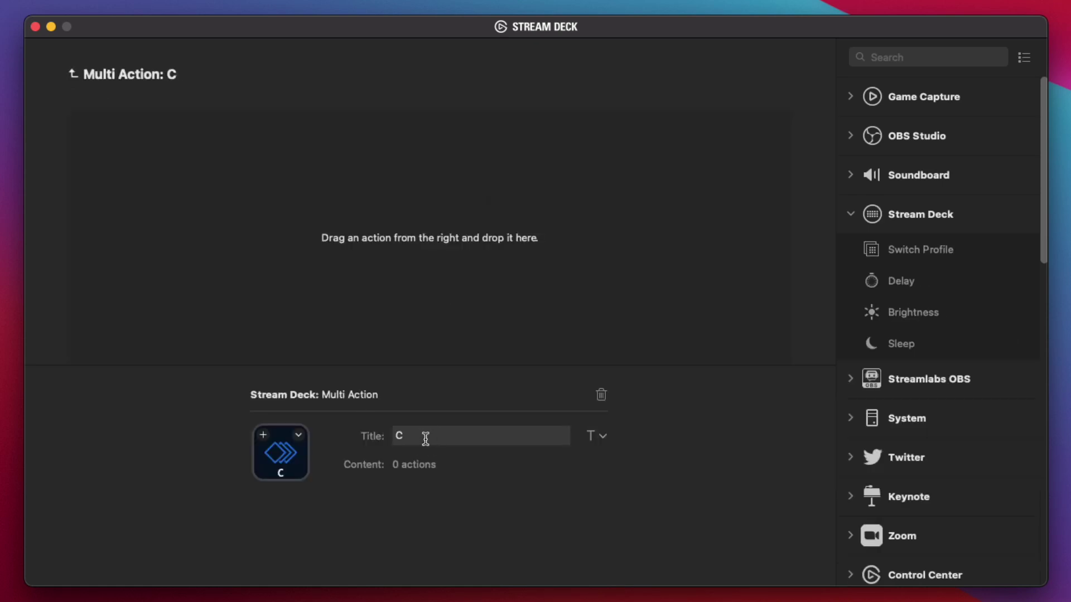
scroll(892, 385, "down", 10)
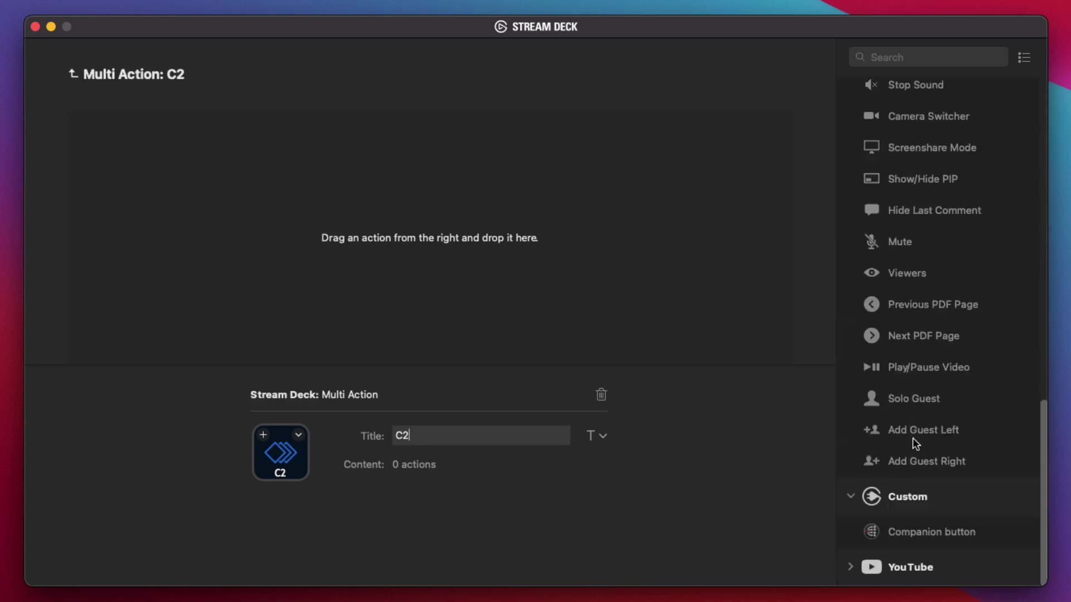
Step: Add a Companion button action to the C2 multi action and set it to Button x.2 on page 1
left_click_drag(923, 537, 228, 136)
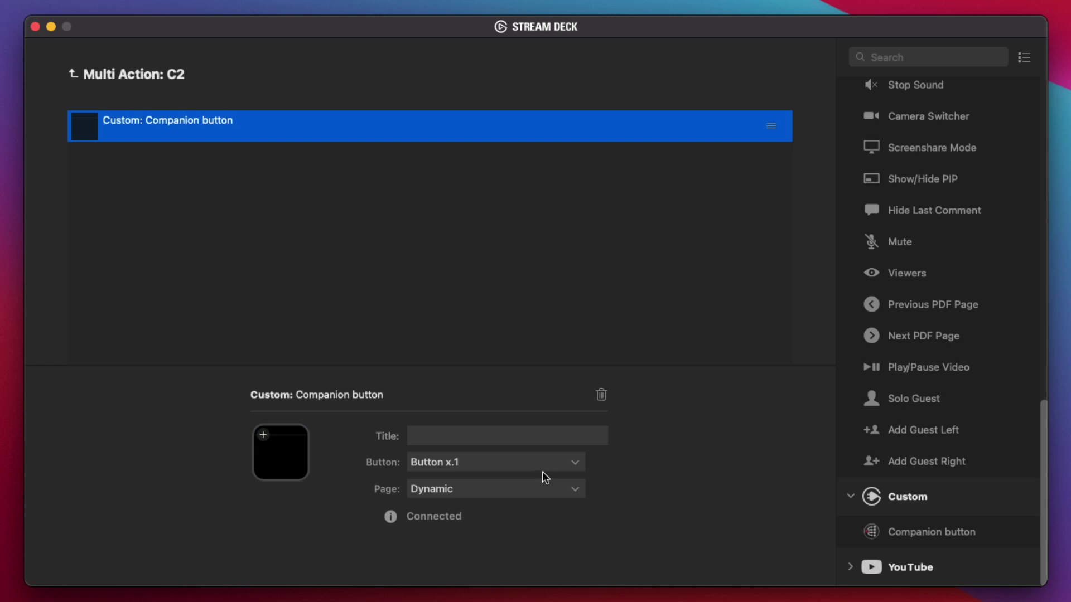
left_click(532, 464)
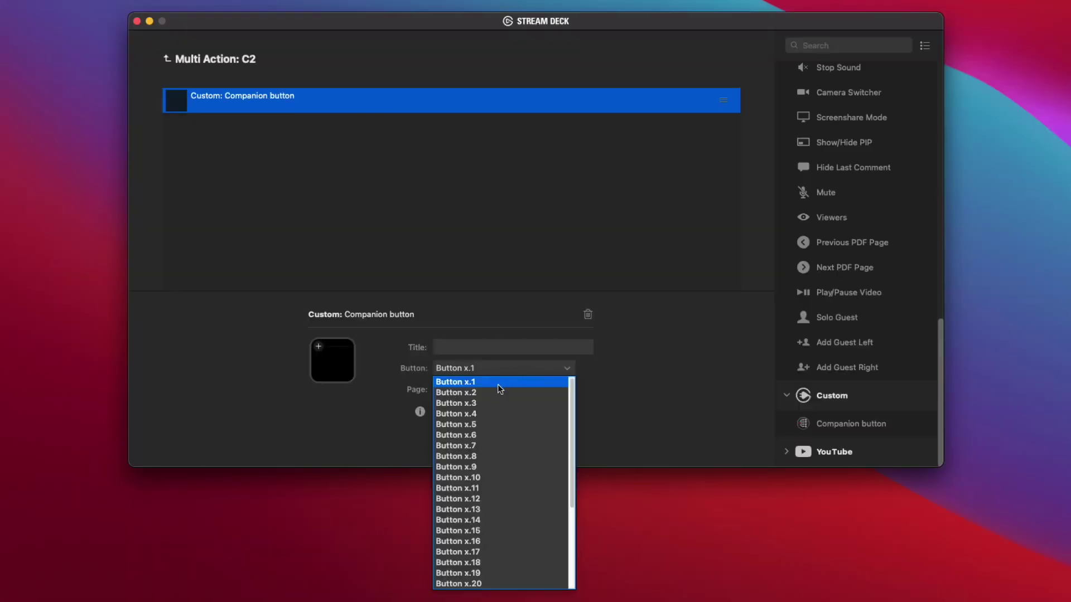
left_click(497, 392)
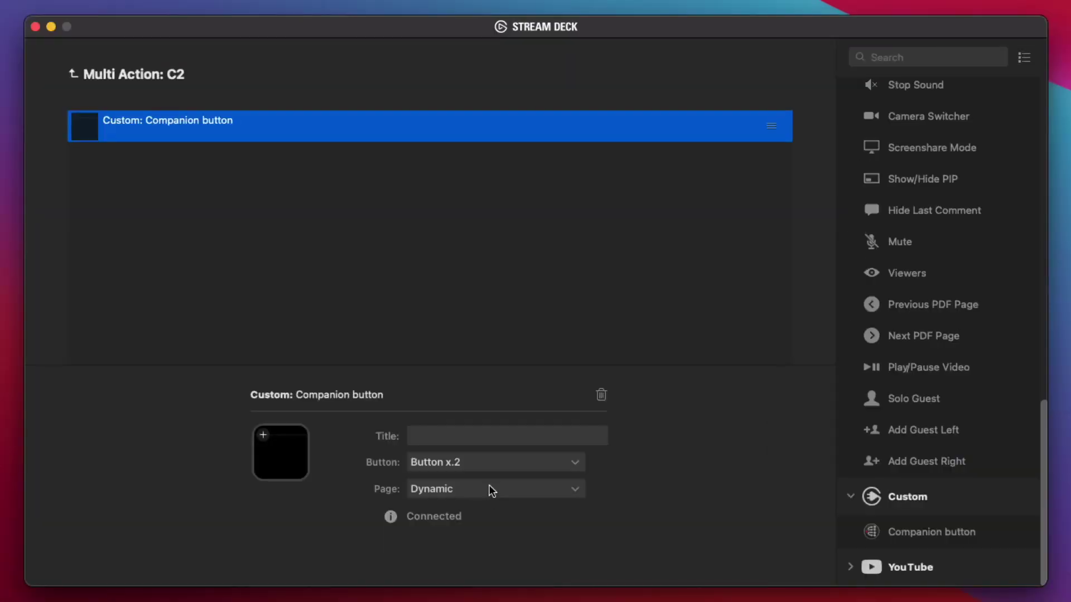
left_click(486, 489)
left_click(462, 514)
Step: Add an Ecamm Live Run Scene action to the C2 multi action with the scene Side by Side
scroll(891, 373, "up", 7)
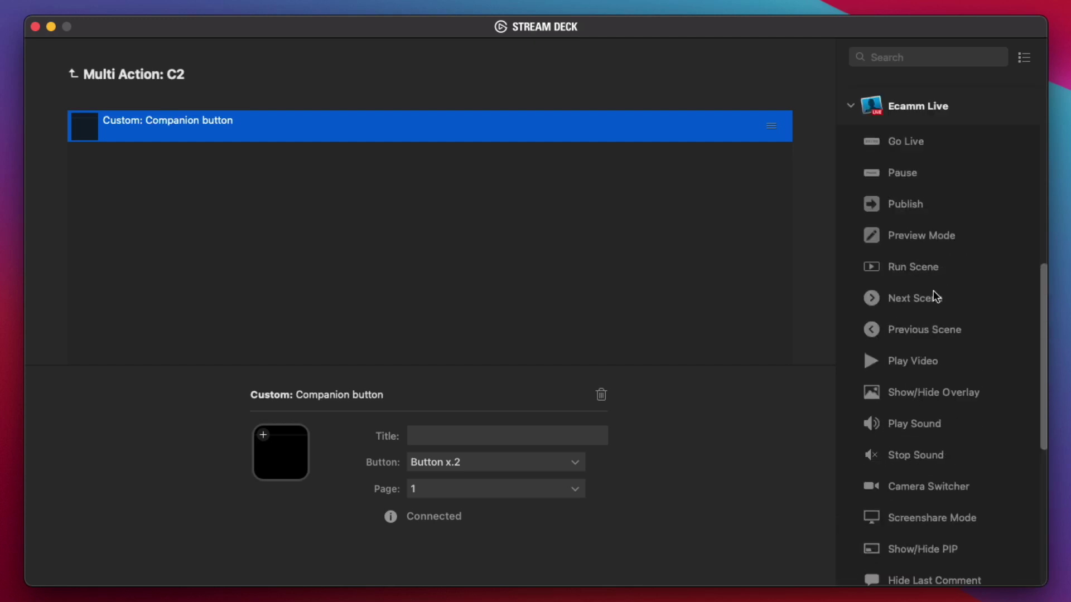
double_click(903, 267)
left_click(530, 462)
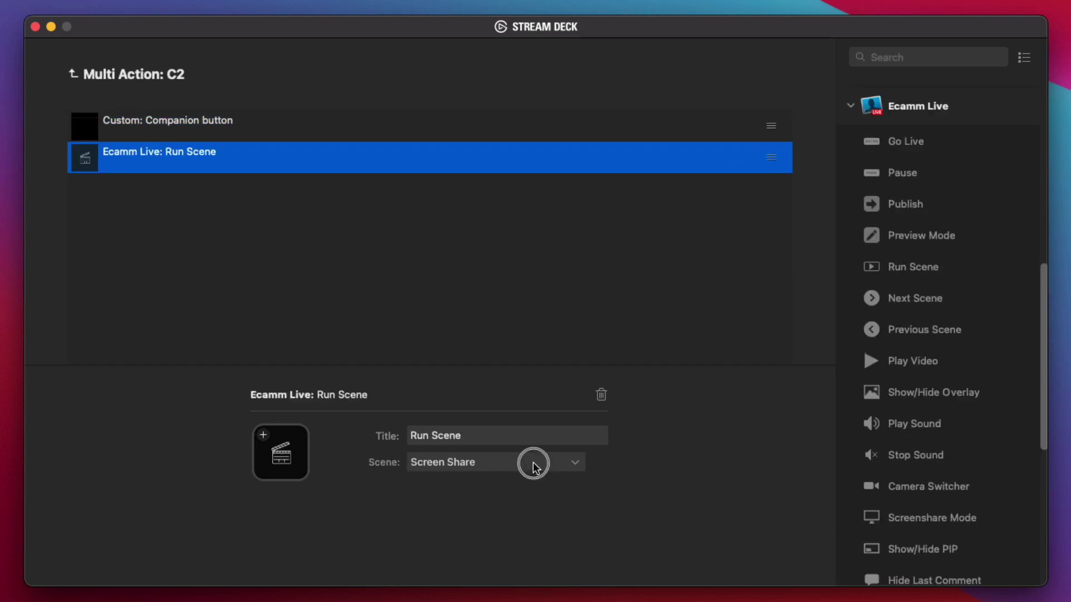
left_click(495, 519)
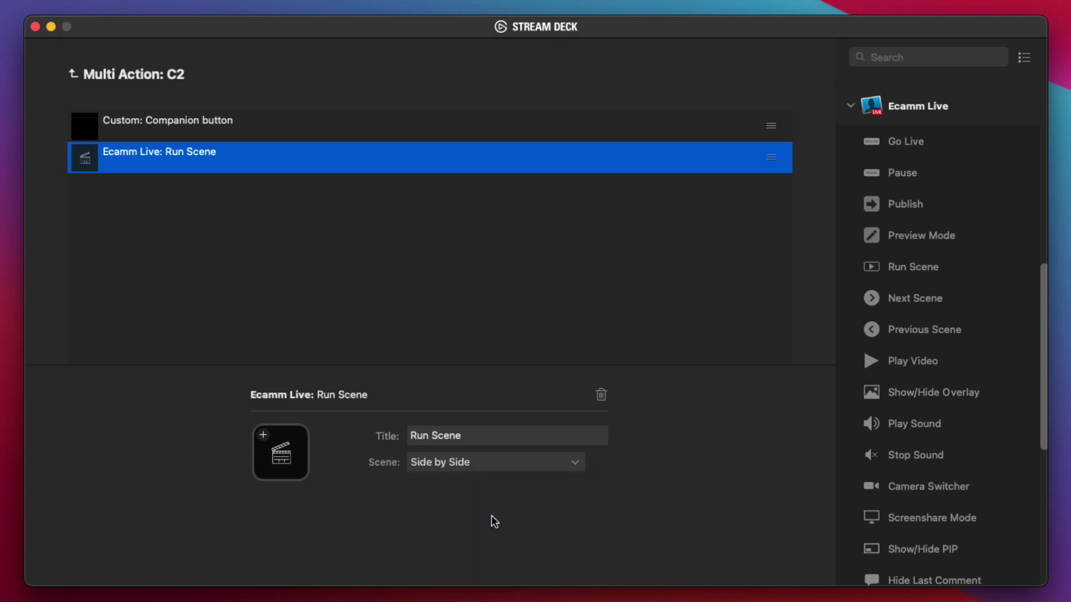